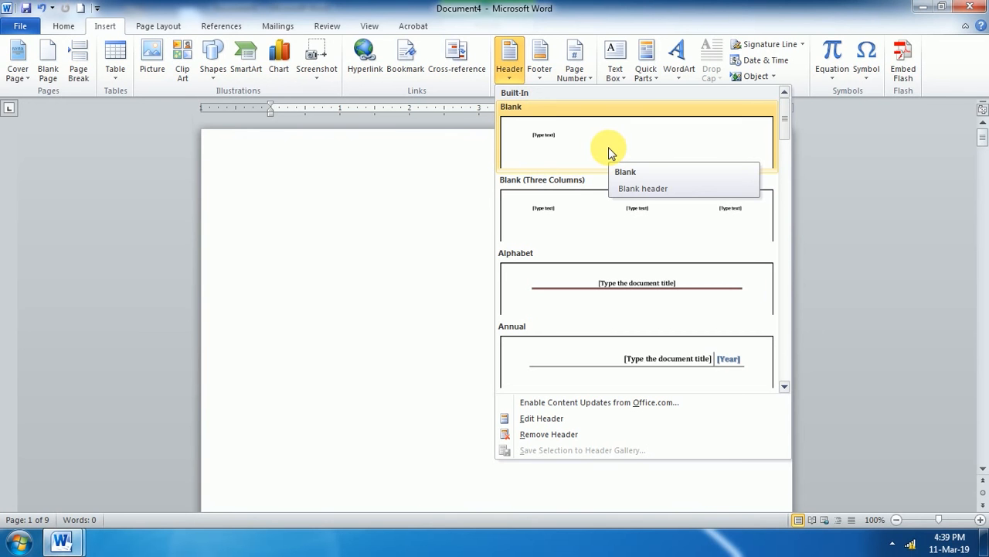
Step: Insert the built-in Blank header and check how it repeats on the document's other pages
left_click(558, 139)
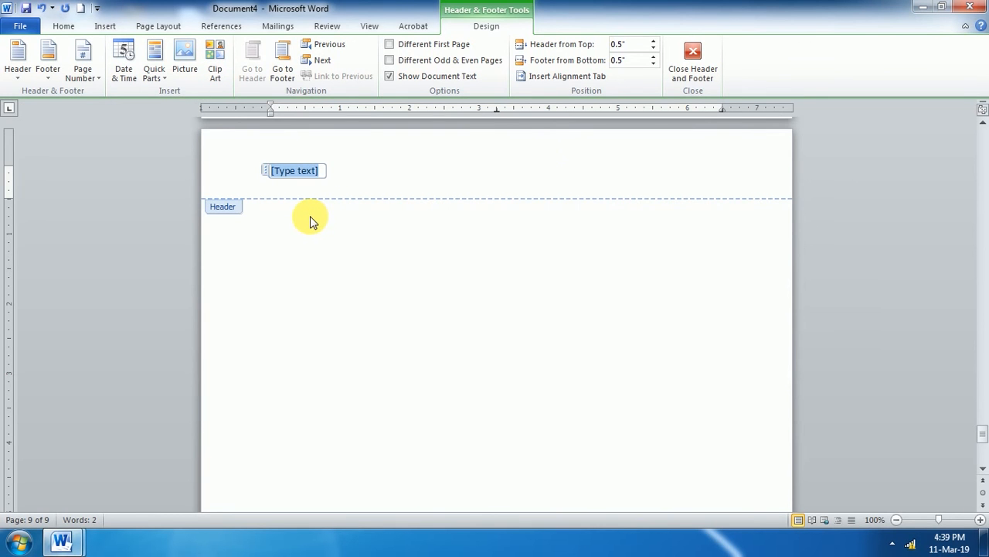
scroll(324, 221, "down", 3)
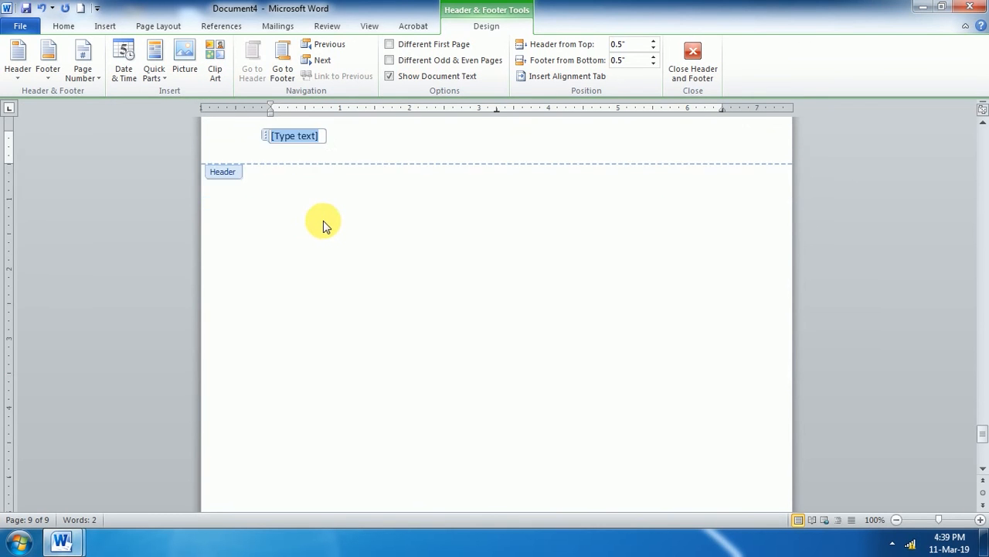
scroll(335, 242, "down", 2)
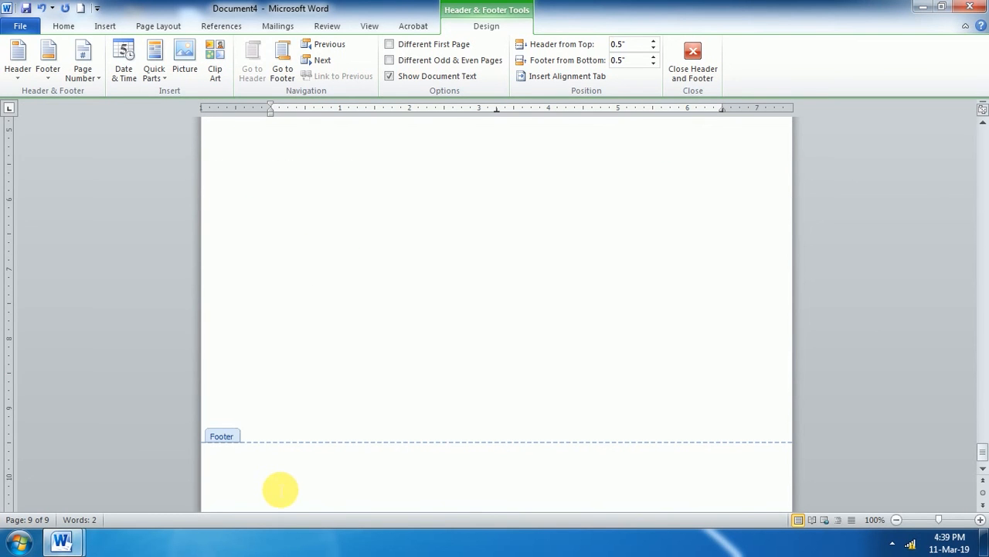
scroll(459, 358, "up", 3)
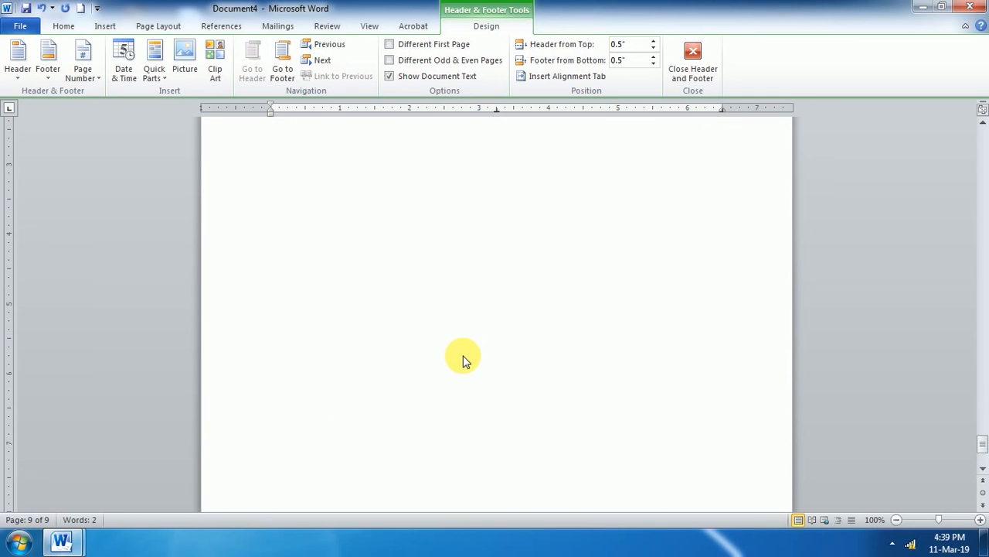
scroll(464, 359, "up", 3)
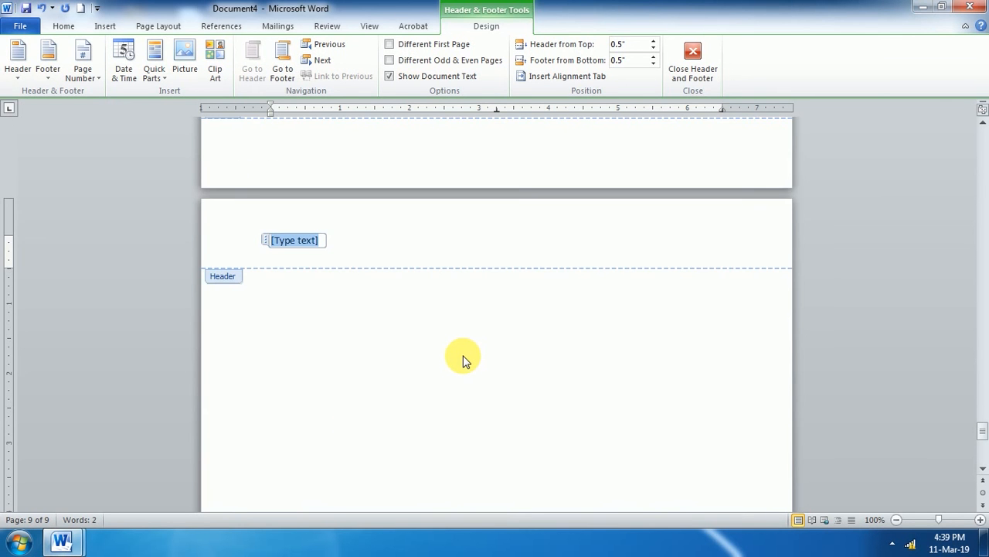
scroll(464, 359, "up", 9)
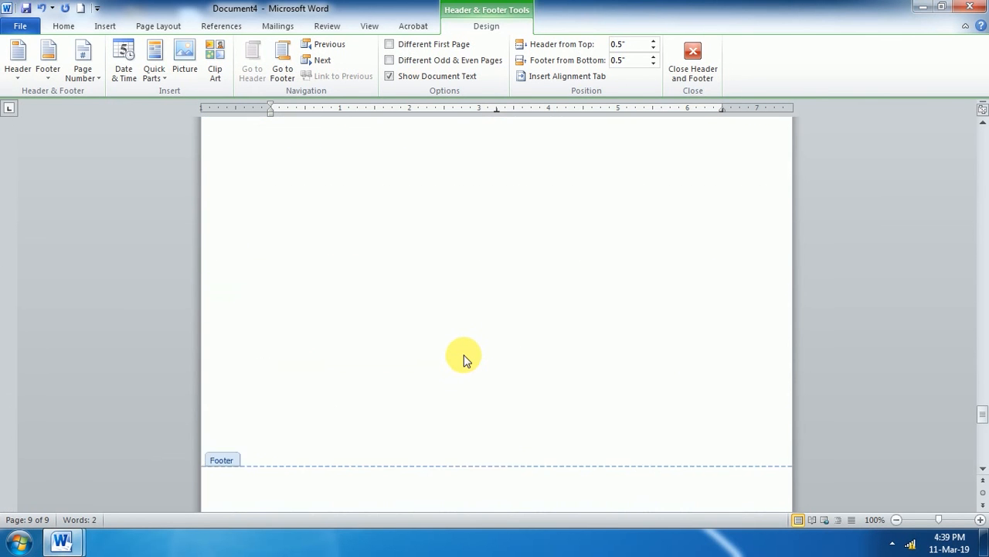
scroll(466, 360, "up", 7)
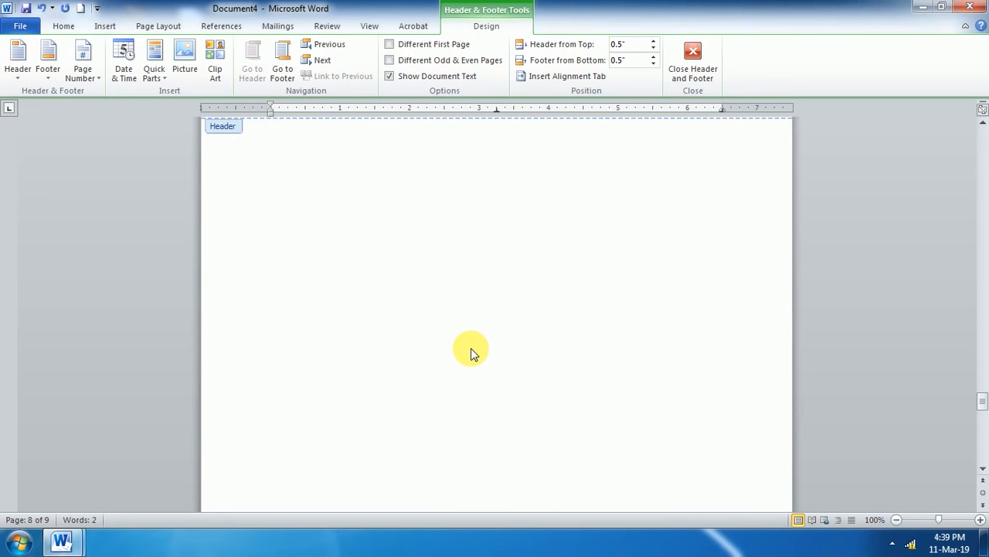
scroll(470, 348, "up", 3)
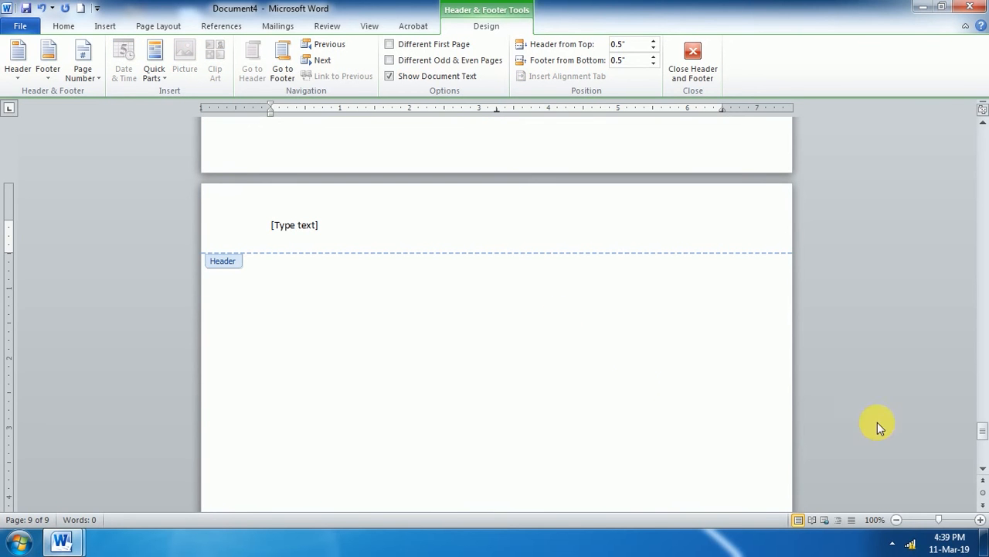
left_click_drag(984, 431, 983, 90)
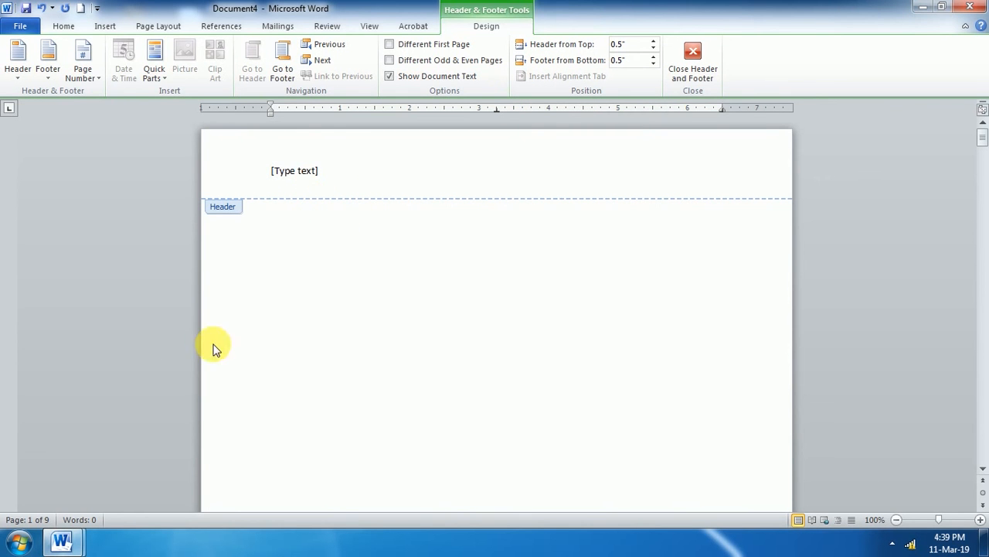
Step: Switch to Document1, check its first page's header and footer, and leave header and footer editing
mouse_move(62, 541)
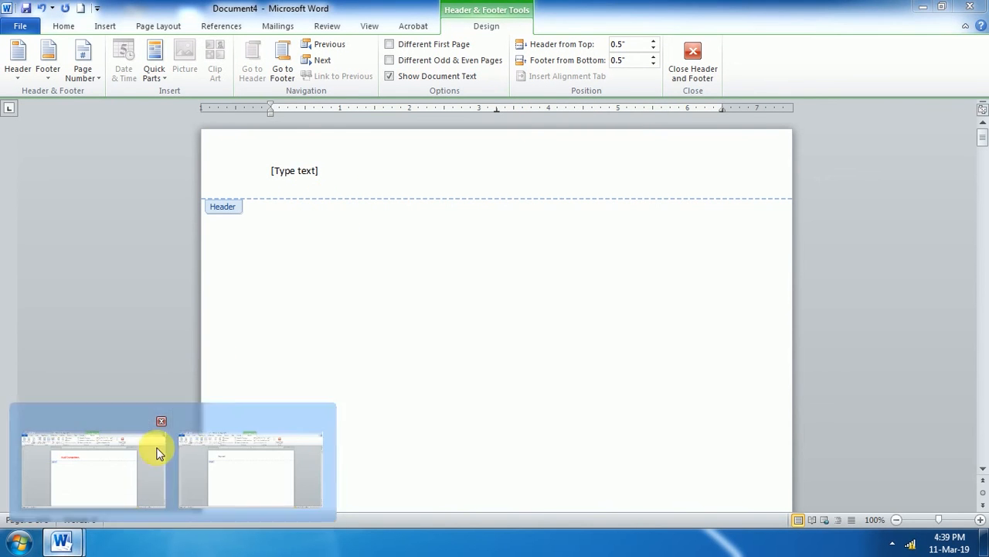
left_click(160, 390)
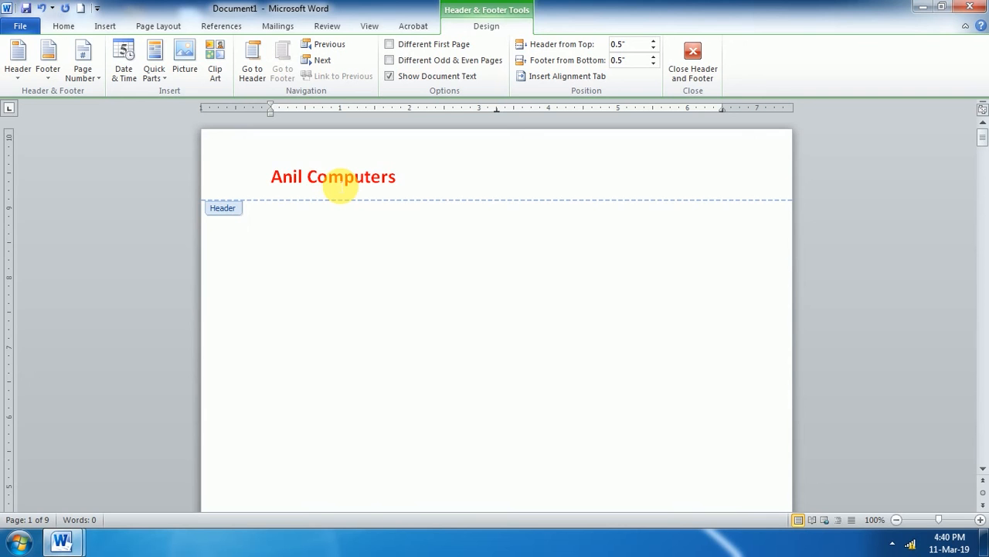
scroll(413, 302, "down", 10)
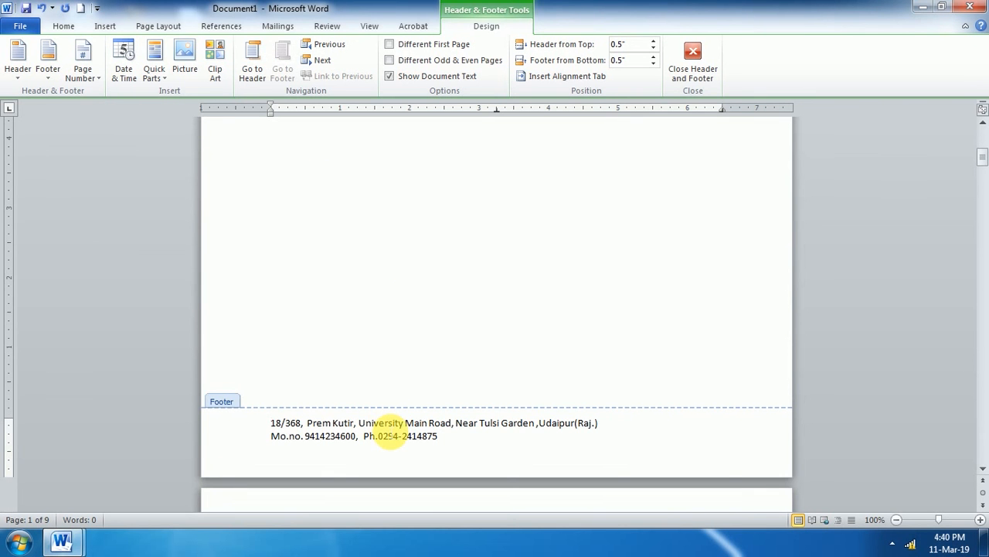
scroll(411, 391, "up", 10)
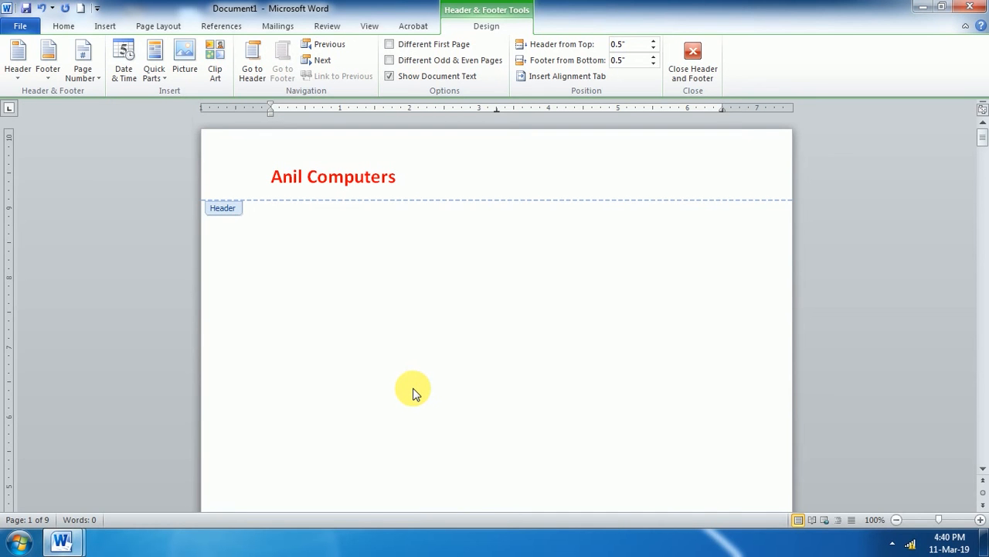
left_click(694, 52)
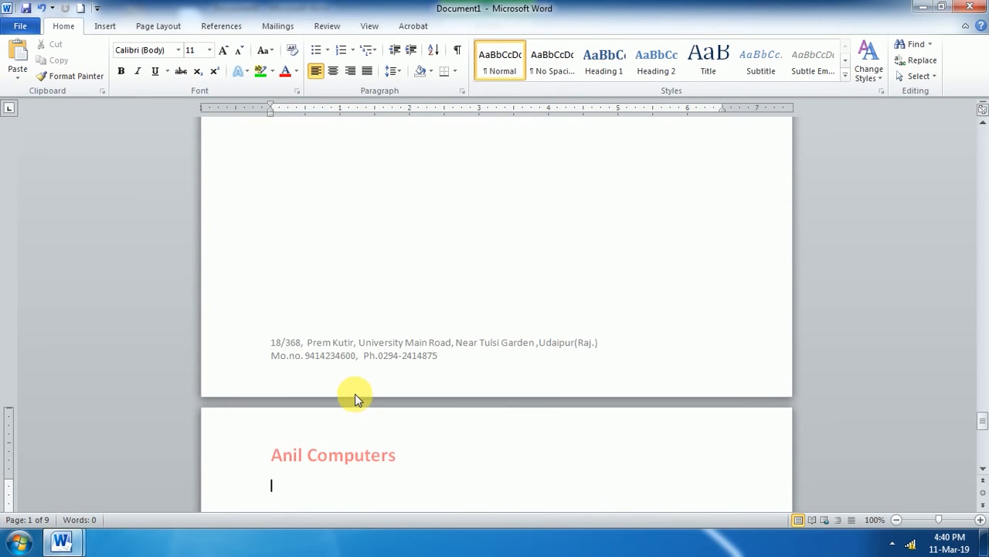
Step: Examine the repeated header and footer on the document's pages up to the first page
scroll(356, 399, "up", 14)
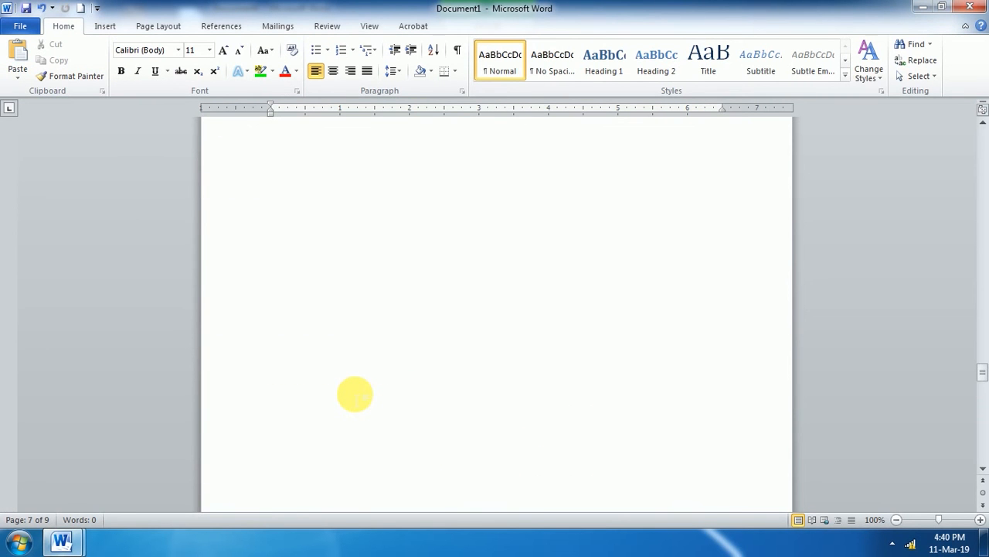
scroll(354, 394, "up", 8)
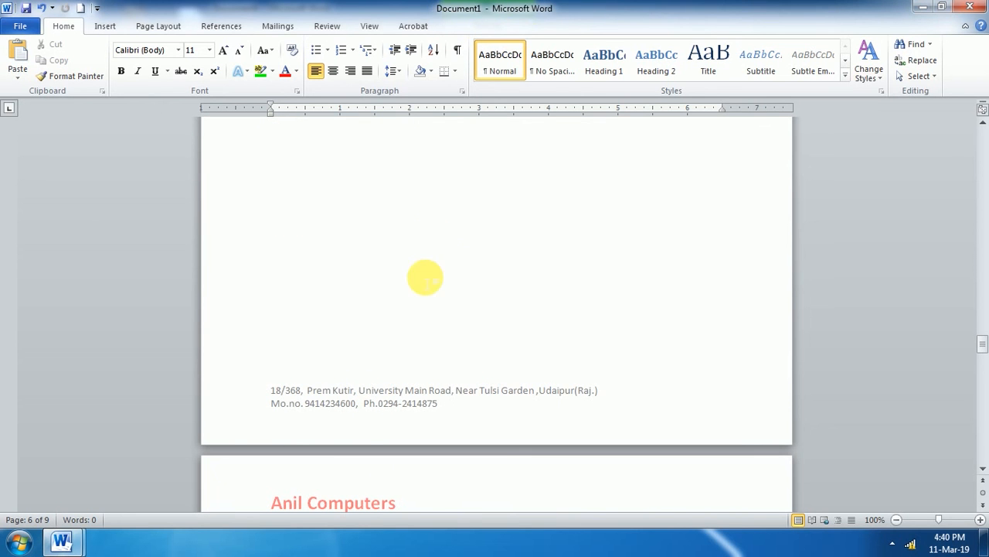
scroll(428, 282, "down", 4)
scroll(428, 283, "up", 7)
scroll(420, 270, "down", 7)
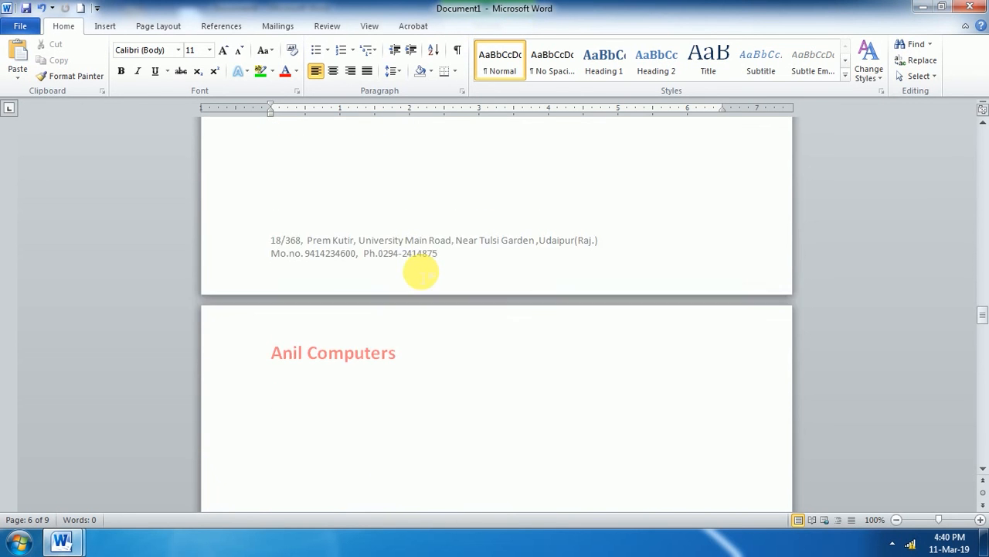
scroll(419, 271, "up", 4)
scroll(420, 270, "up", 4)
scroll(419, 271, "down", 4)
scroll(418, 271, "up", 10)
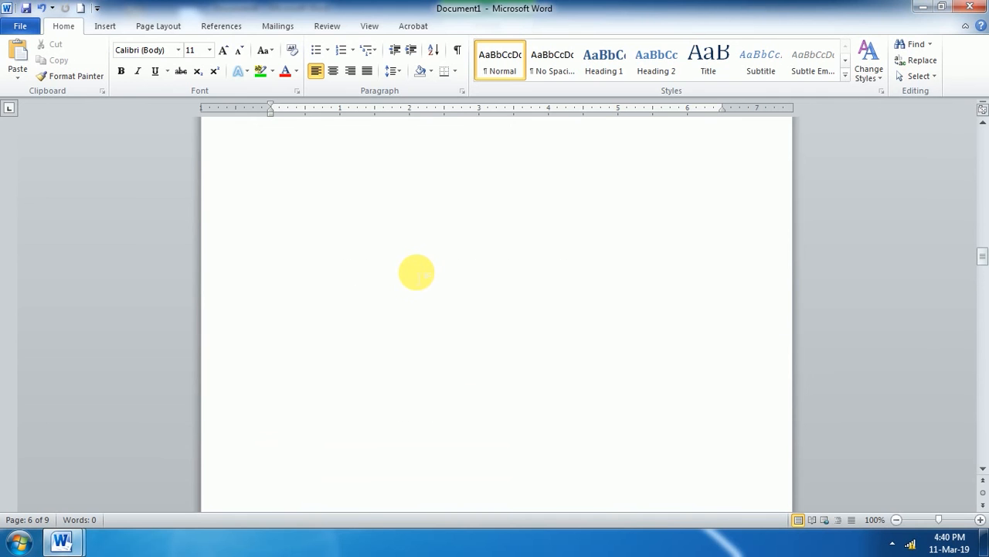
scroll(417, 272, "up", 10)
scroll(416, 272, "down", 7)
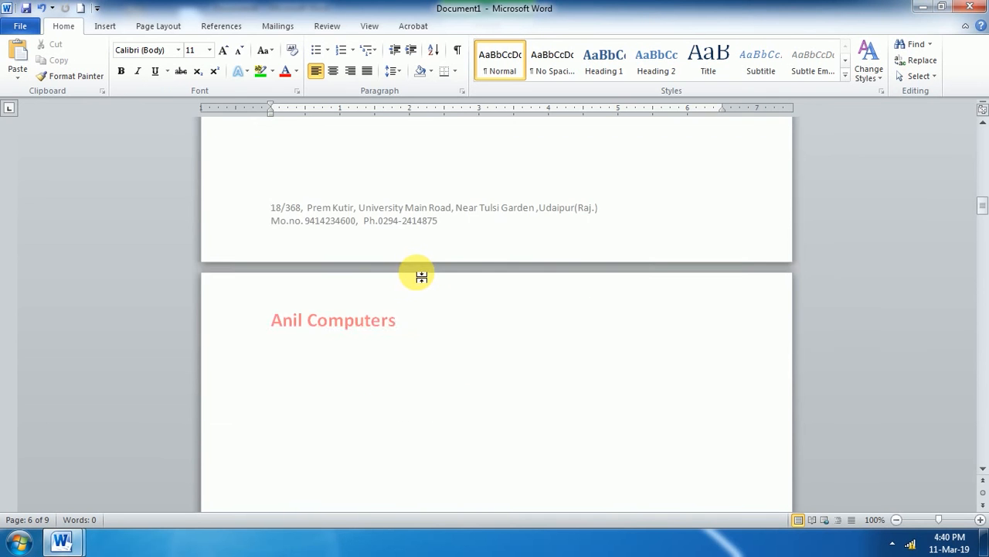
scroll(416, 272, "up", 5)
scroll(417, 272, "up", 3)
scroll(417, 272, "down", 8)
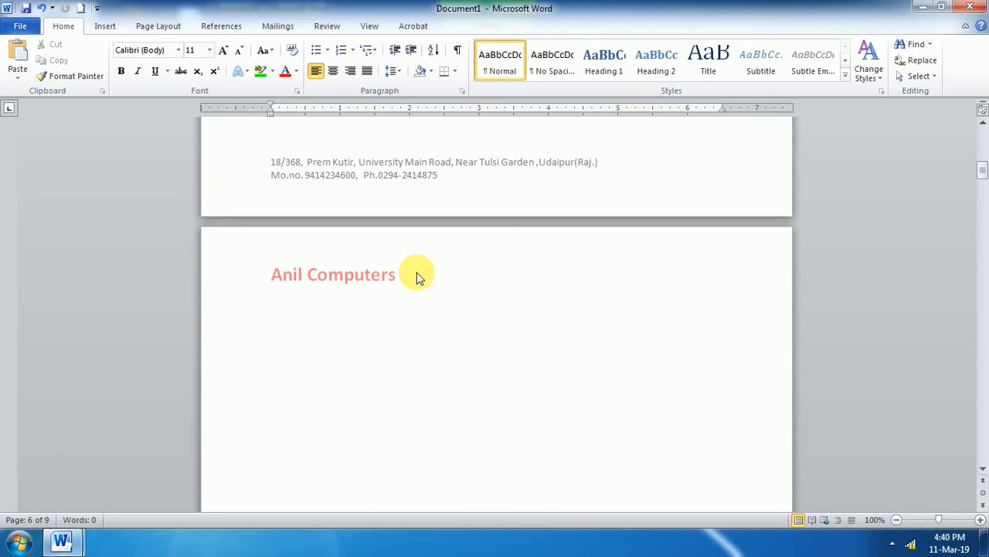
scroll(416, 273, "up", 8)
scroll(417, 273, "down", 5)
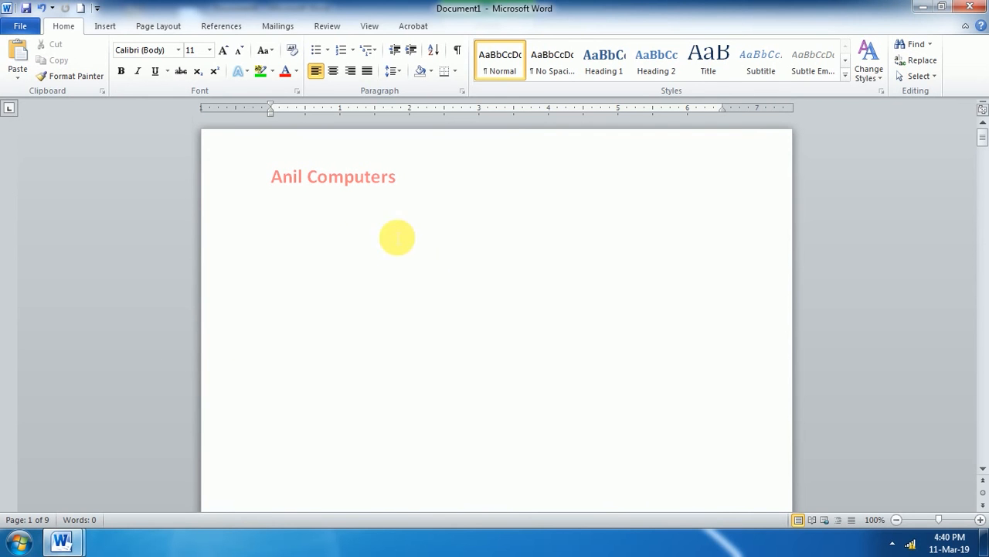
Step: Open the first page's header for editing, return to the body text and look over the page headers and footers
double_click(344, 177)
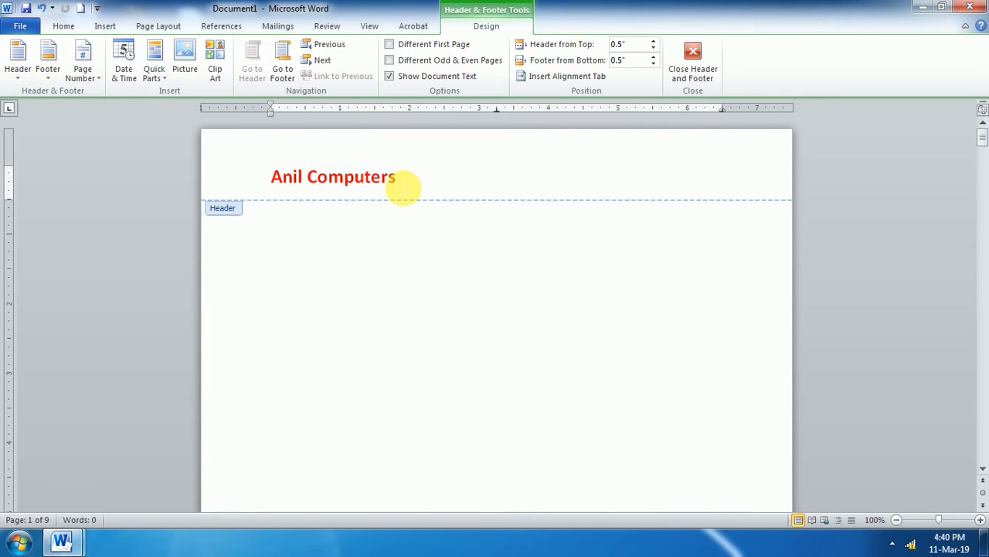
double_click(344, 322)
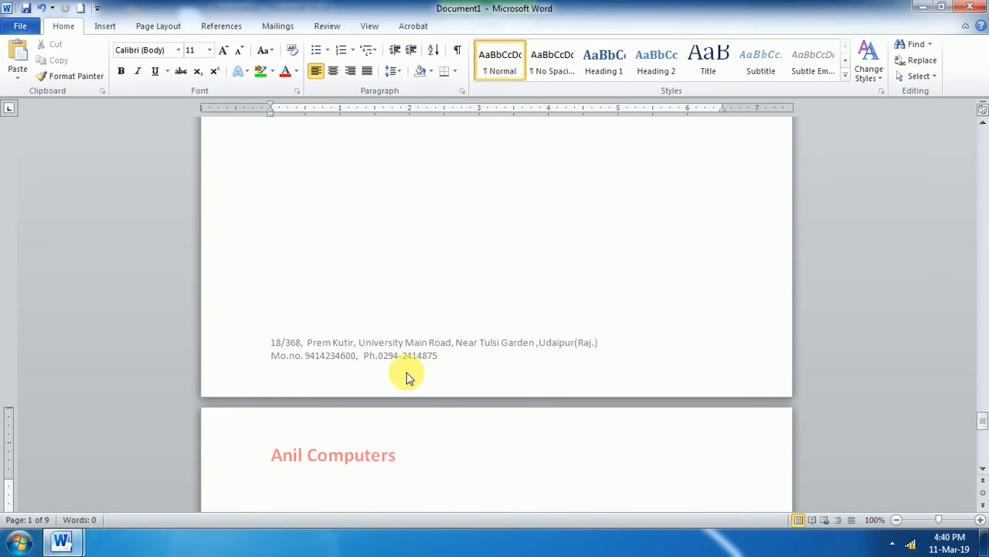
double_click(420, 402)
double_click(433, 382)
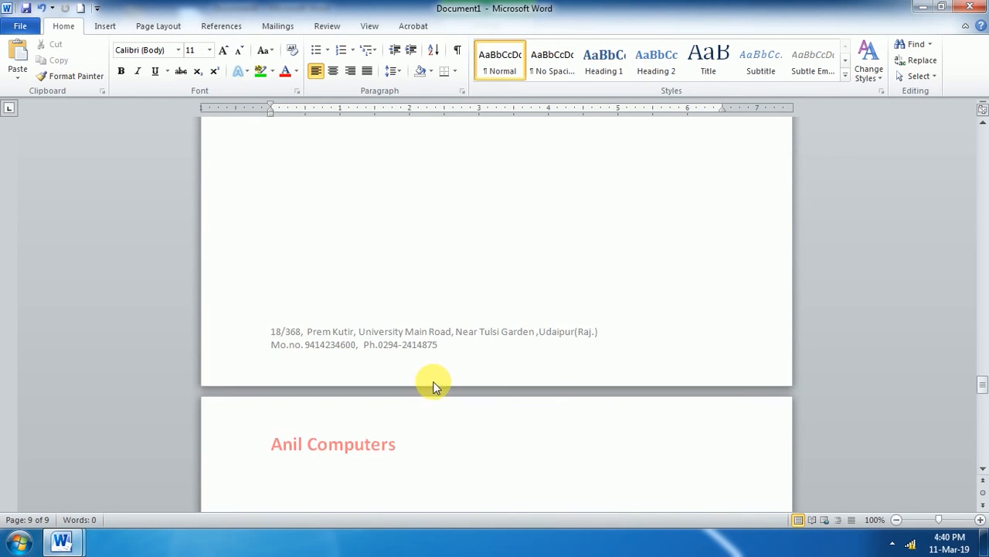
double_click(433, 381)
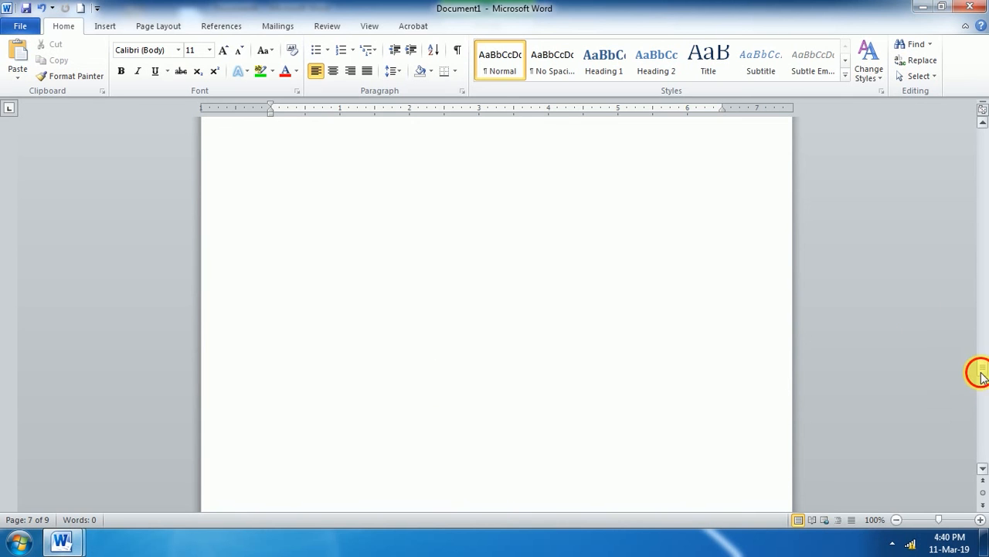
left_click_drag(979, 371, 971, 133)
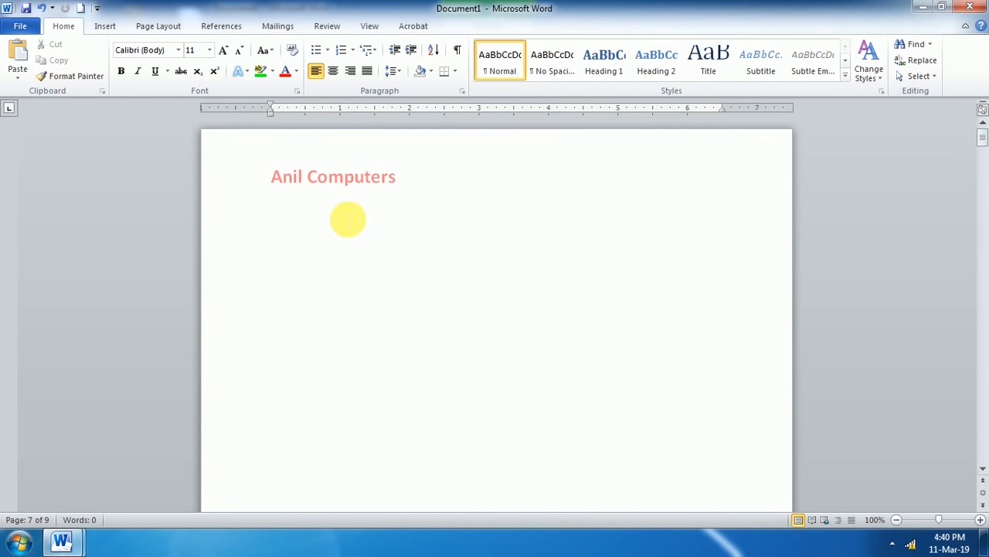
Step: Open the first page's header, enable Different First Page, and compare that page's header and footer with the following pages
double_click(338, 178)
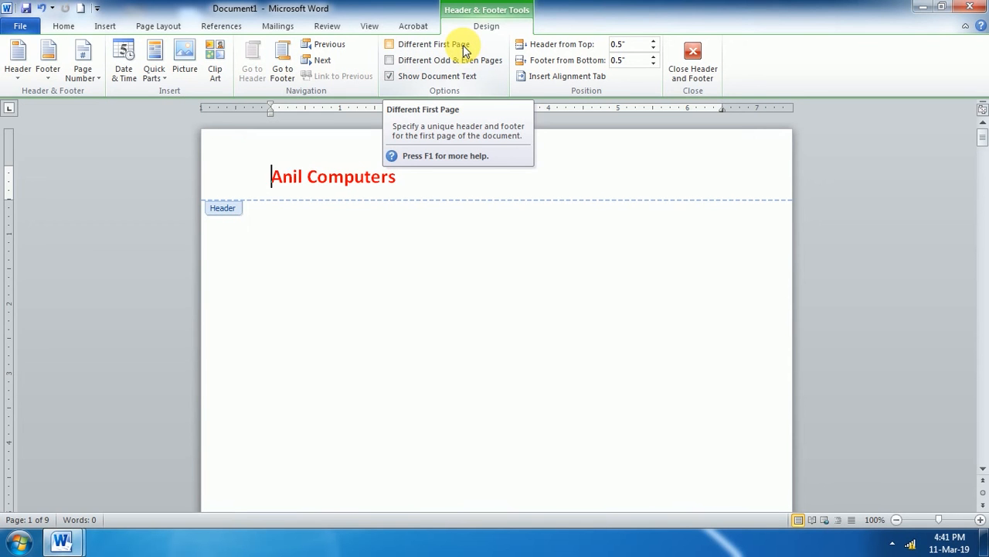
left_click(391, 49)
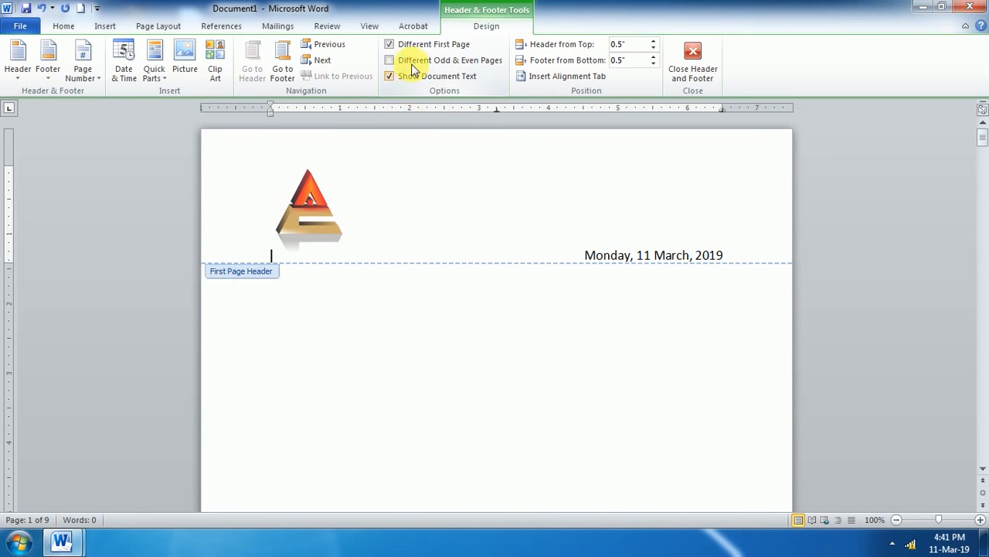
scroll(409, 220, "down", 10)
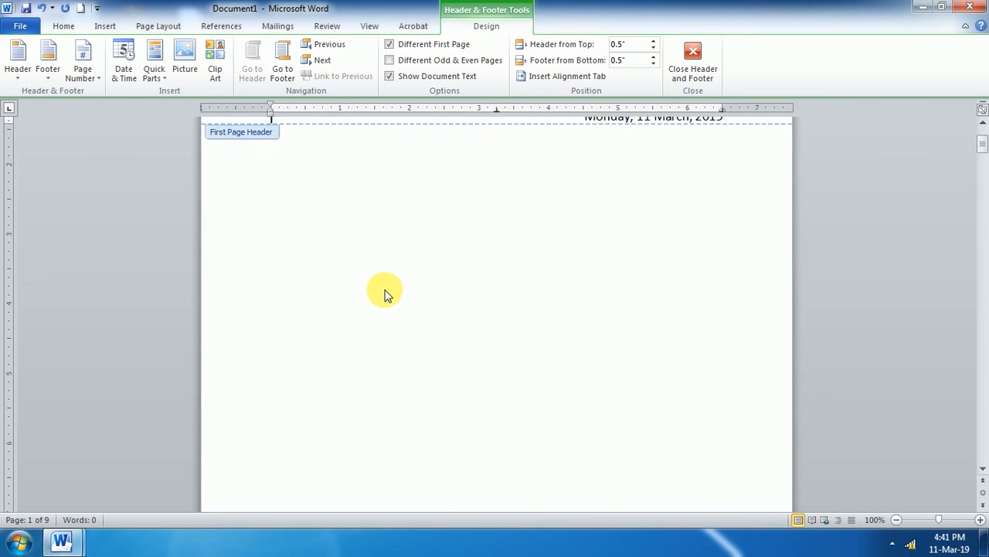
scroll(388, 331, "down", 3)
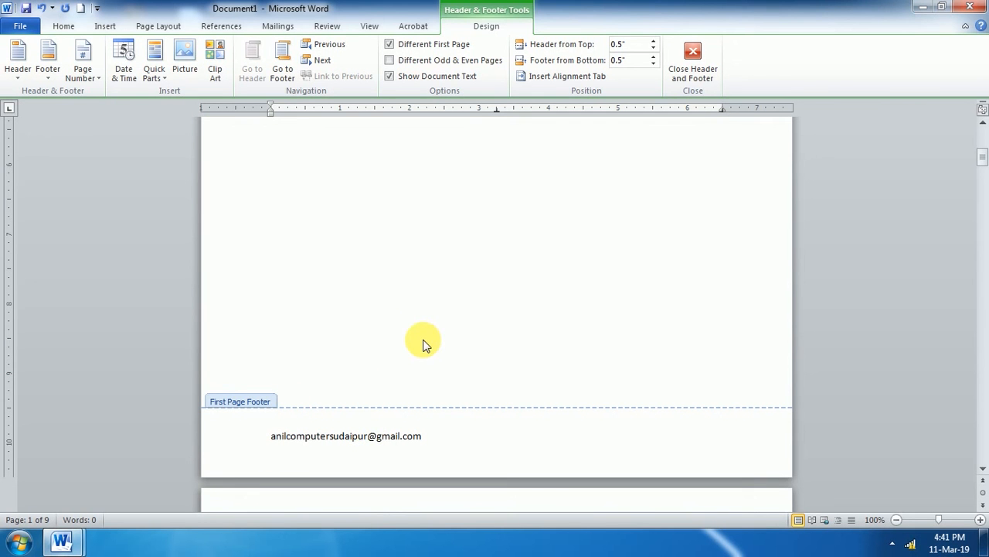
scroll(422, 344, "down", 5)
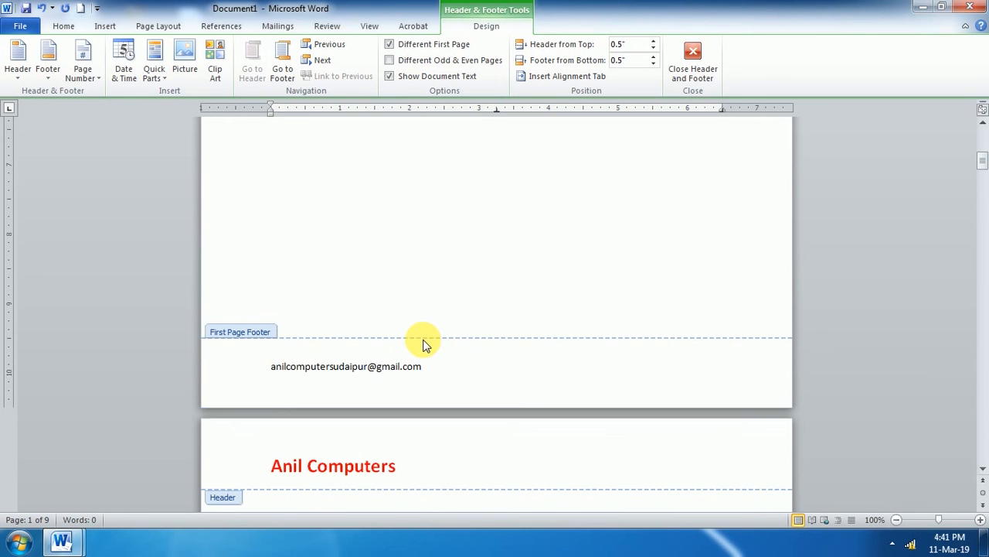
scroll(325, 360, "down", 5)
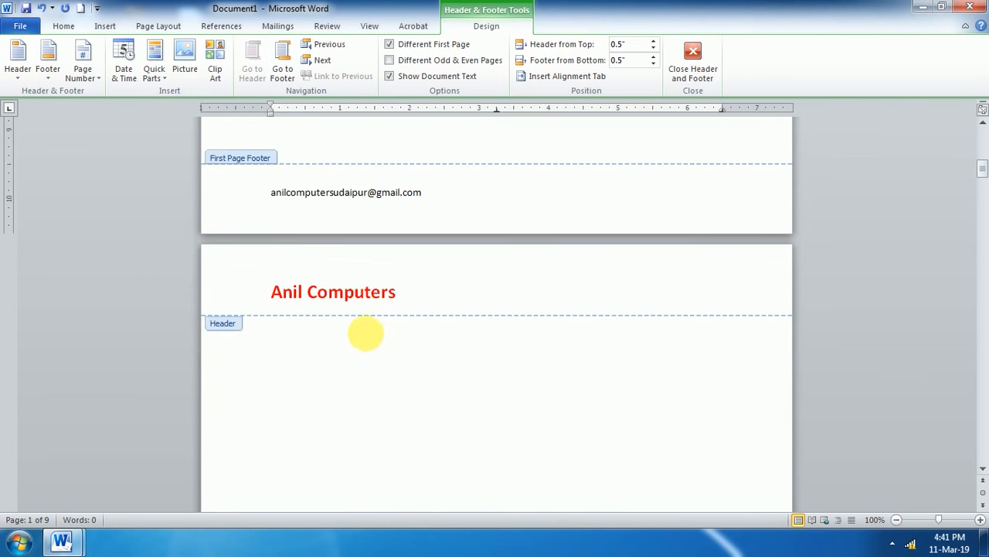
scroll(401, 329, "down", 10)
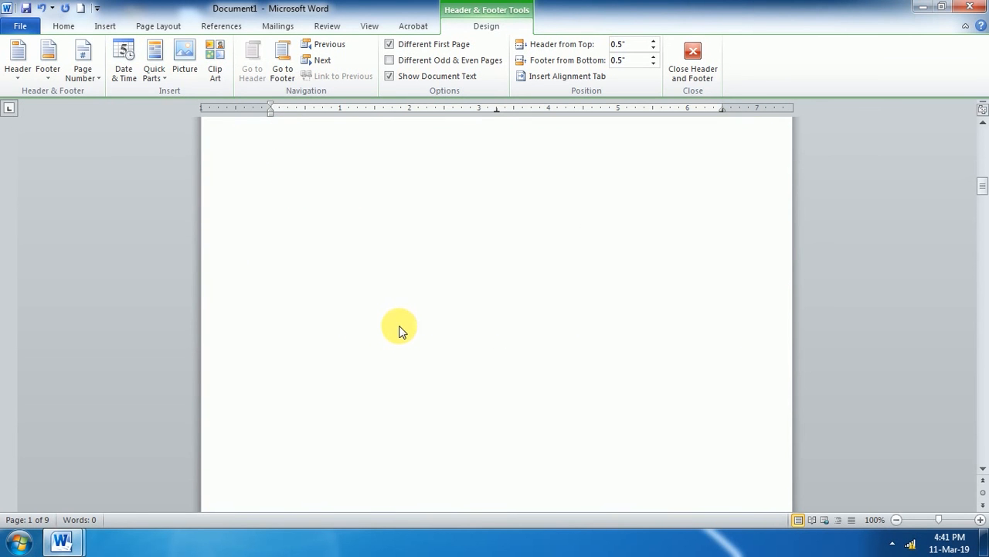
scroll(387, 341, "down", 5)
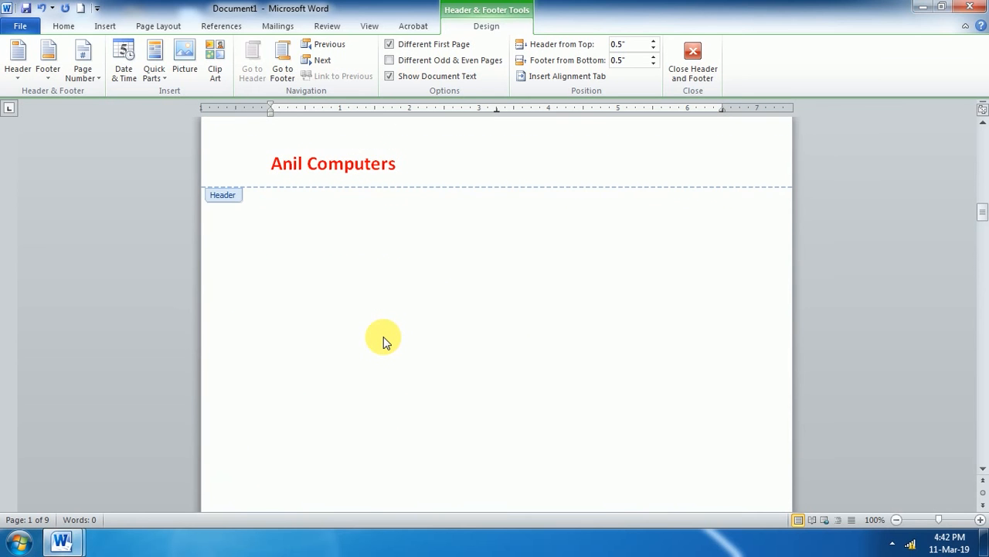
scroll(386, 341, "up", 15)
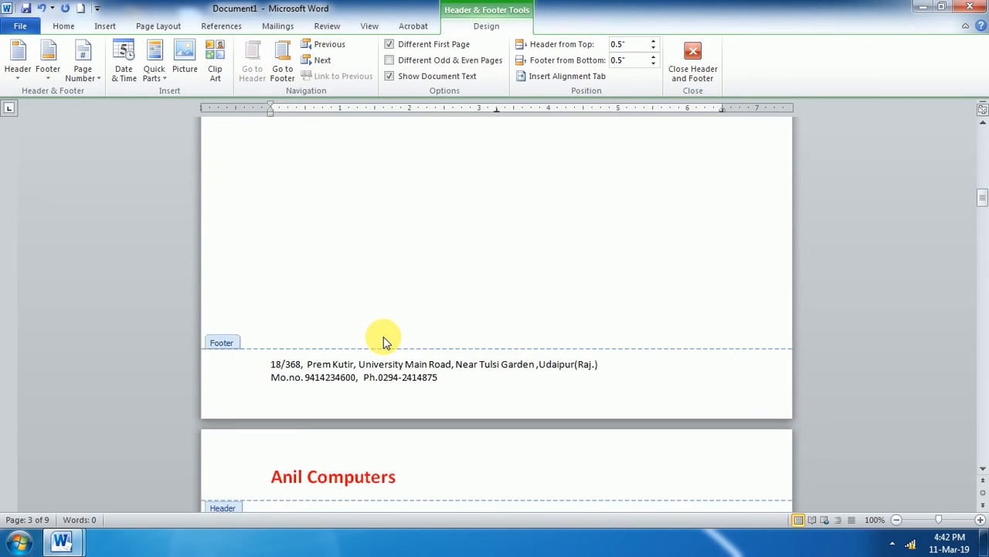
Step: Browse the pictures available for the first page header, and leave the picture selection without inserting one
scroll(386, 341, "up", 15)
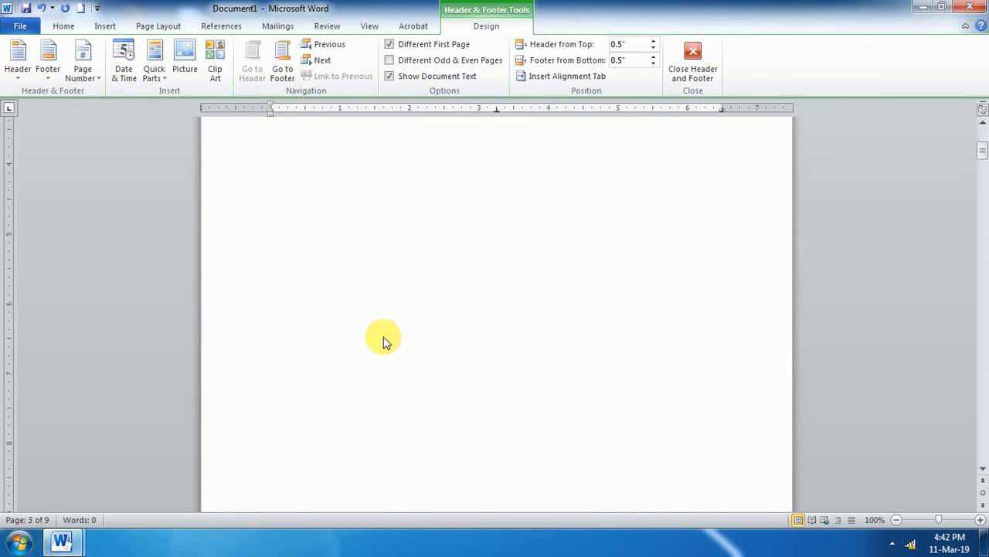
scroll(386, 341, "up", 1)
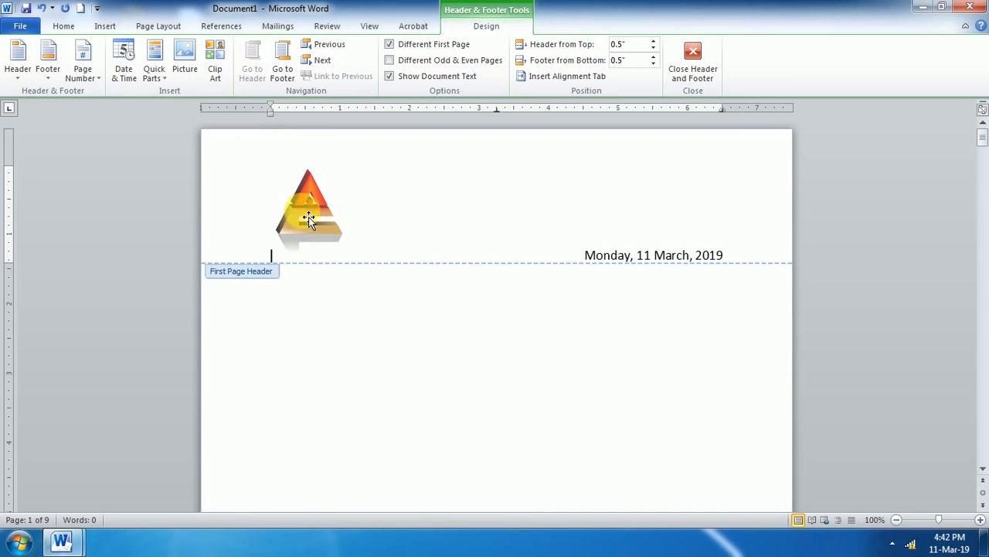
left_click(274, 210)
left_click(186, 69)
left_click(196, 72)
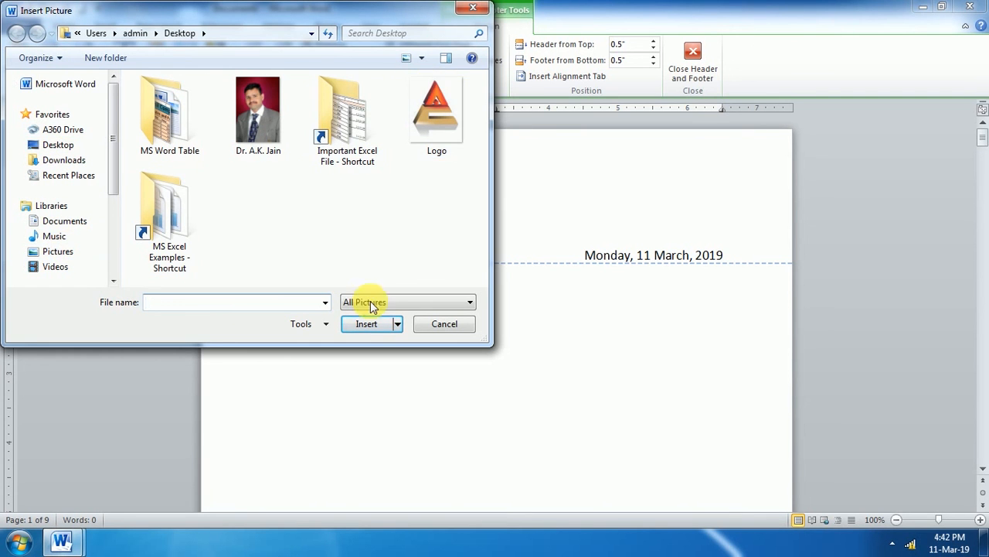
left_click(440, 322)
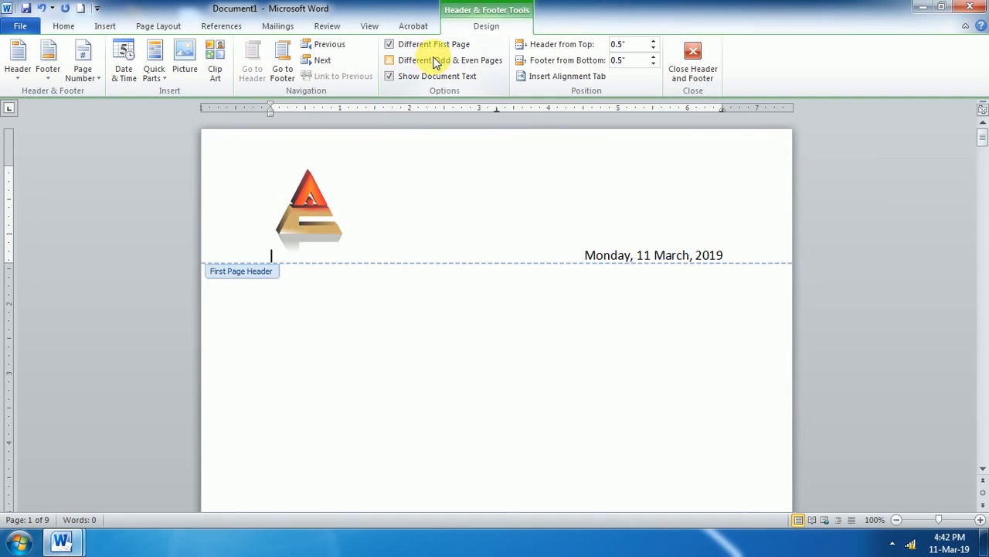
Step: Turn off Different First Page and enable Different Odd & Even Pages for the document's headers and footers
left_click(390, 45)
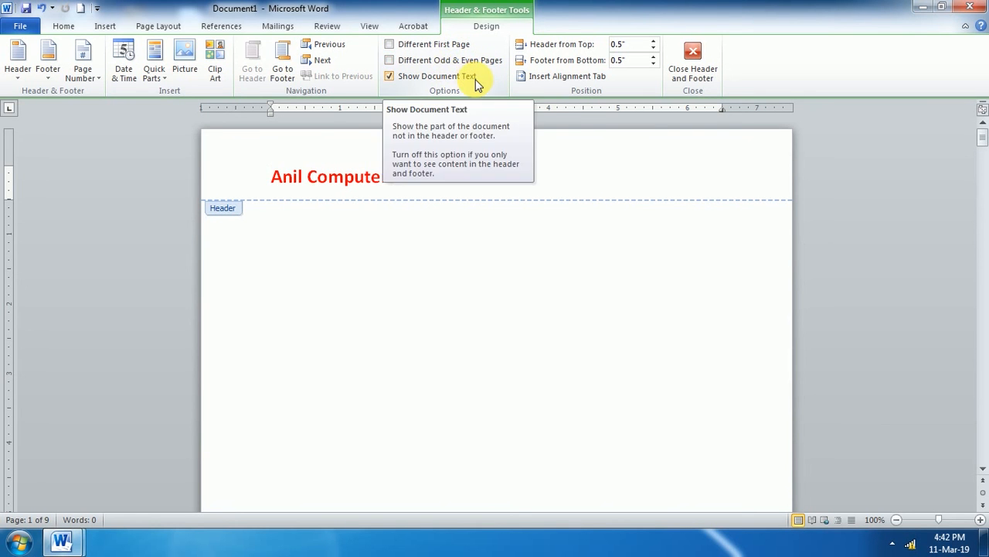
left_click(390, 65)
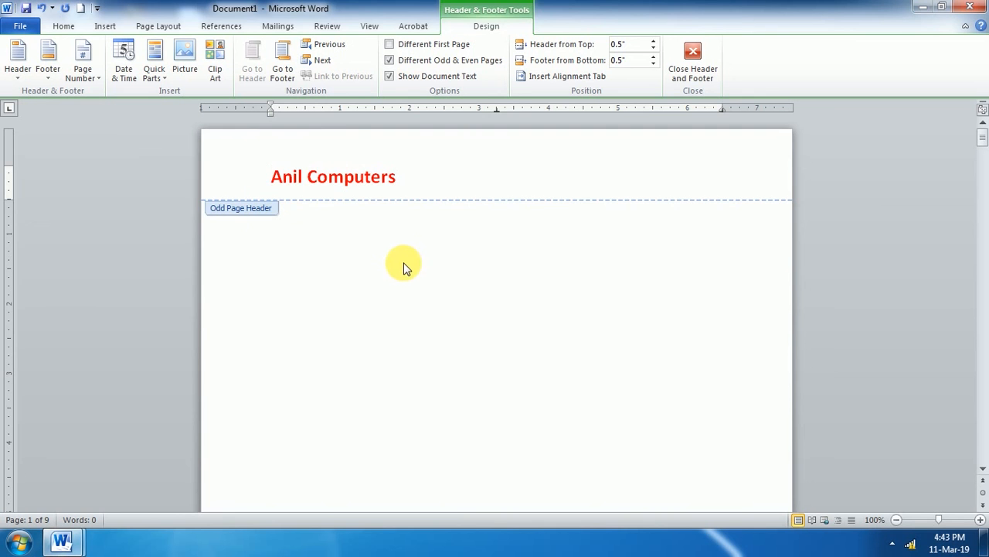
Step: Examine the odd and even page headers and footers from the first page down through page 4
scroll(404, 267, "down", 3)
scroll(422, 257, "down", 4)
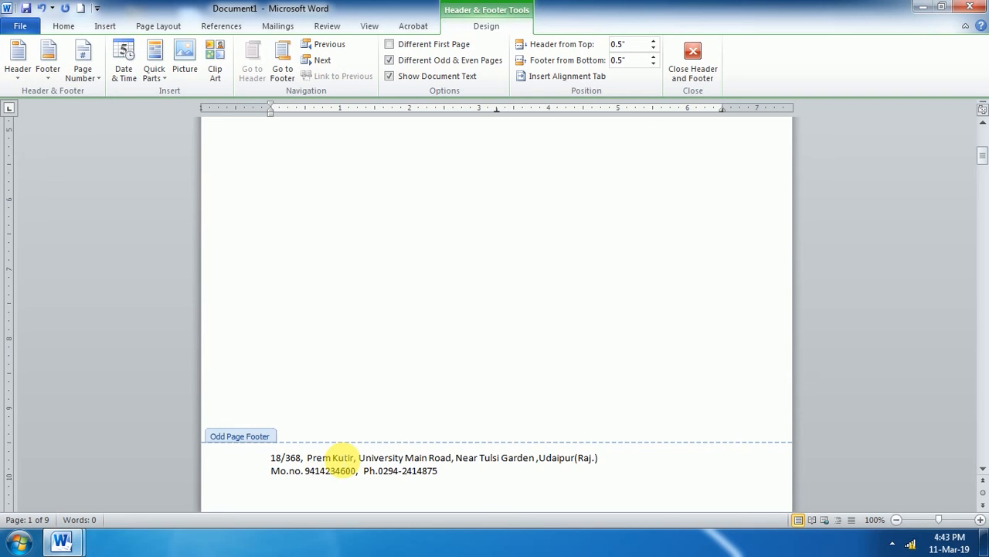
scroll(340, 456, "down", 5)
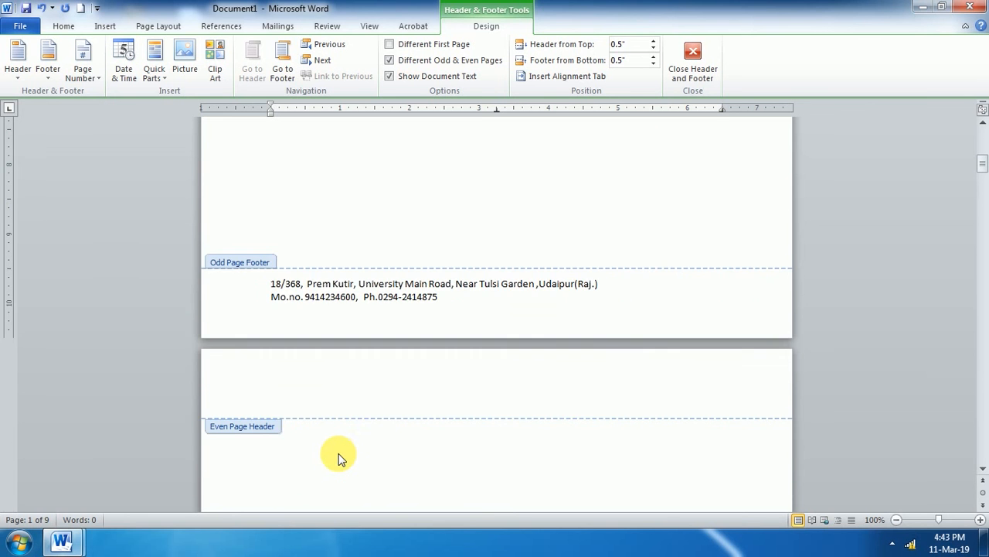
scroll(338, 456, "down", 1)
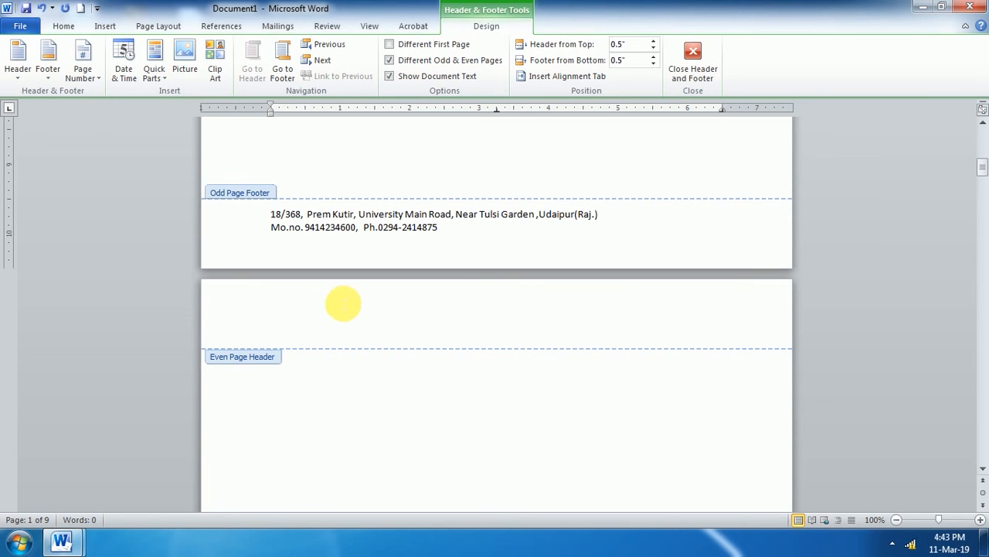
scroll(381, 385, "down", 12)
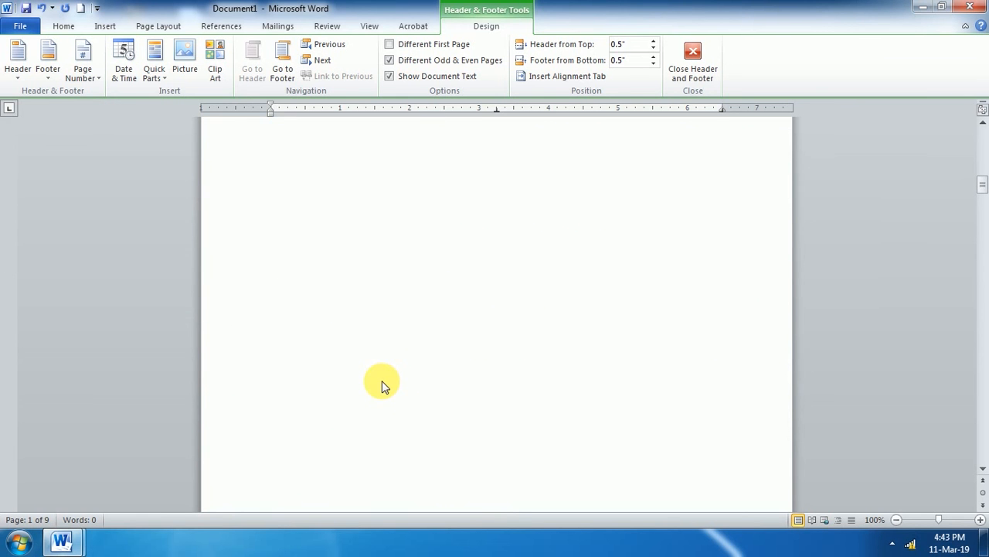
scroll(382, 385, "down", 2)
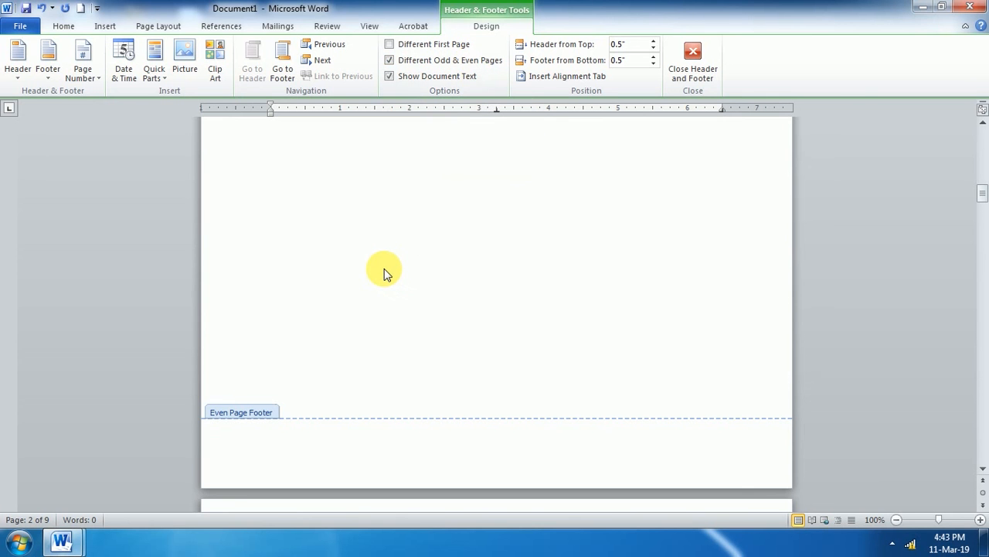
scroll(385, 272, "down", 3)
scroll(385, 272, "down", 5)
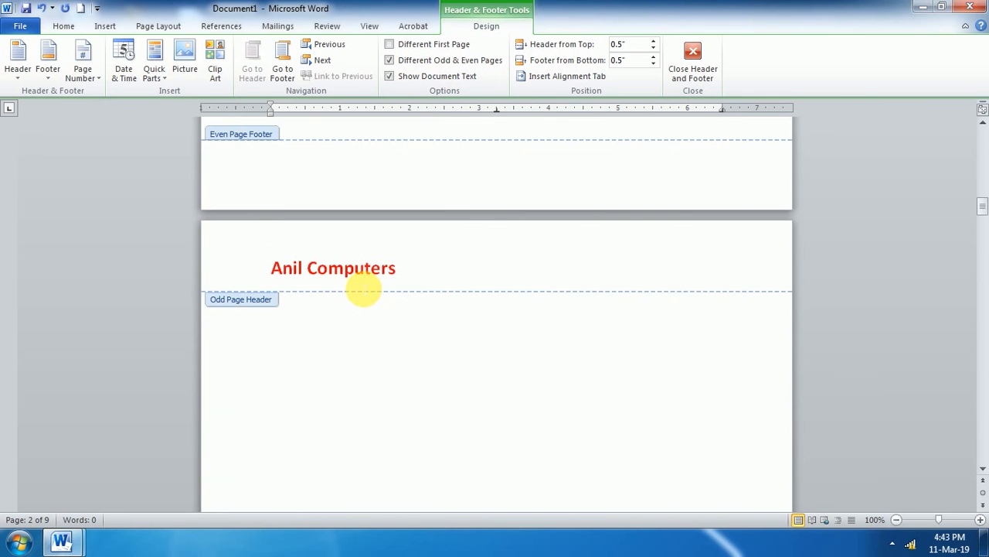
scroll(364, 290, "down", 1)
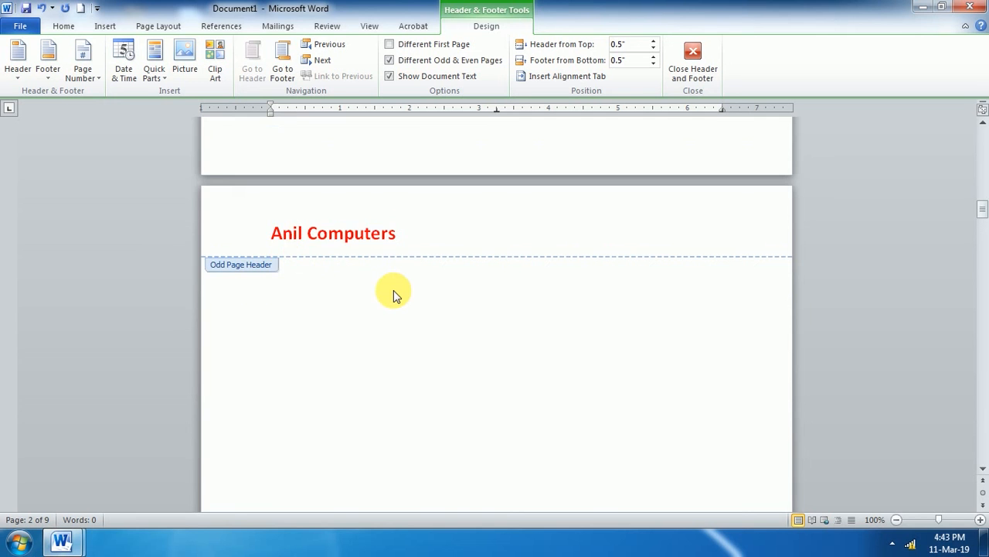
scroll(393, 294, "down", 4)
scroll(394, 290, "down", 12)
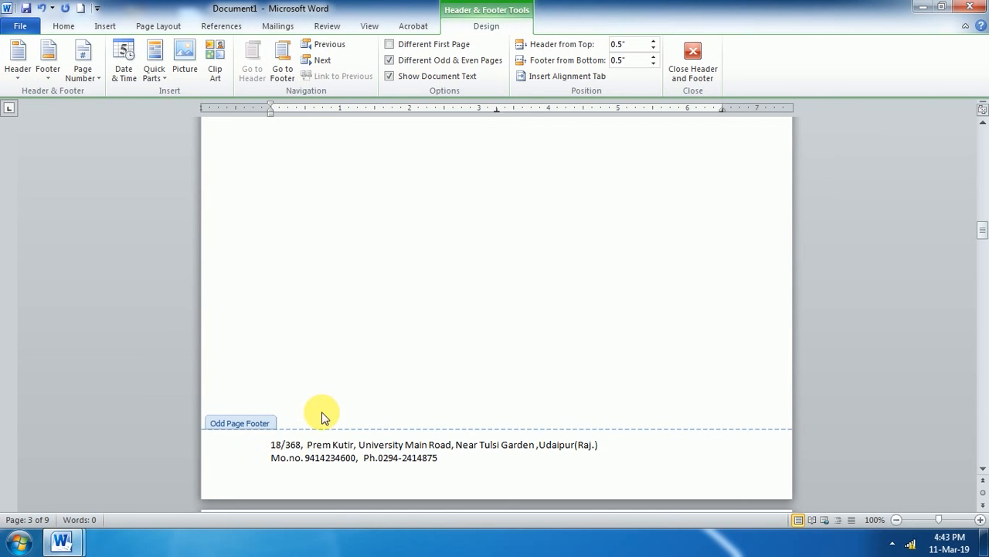
scroll(322, 424, "down", 9)
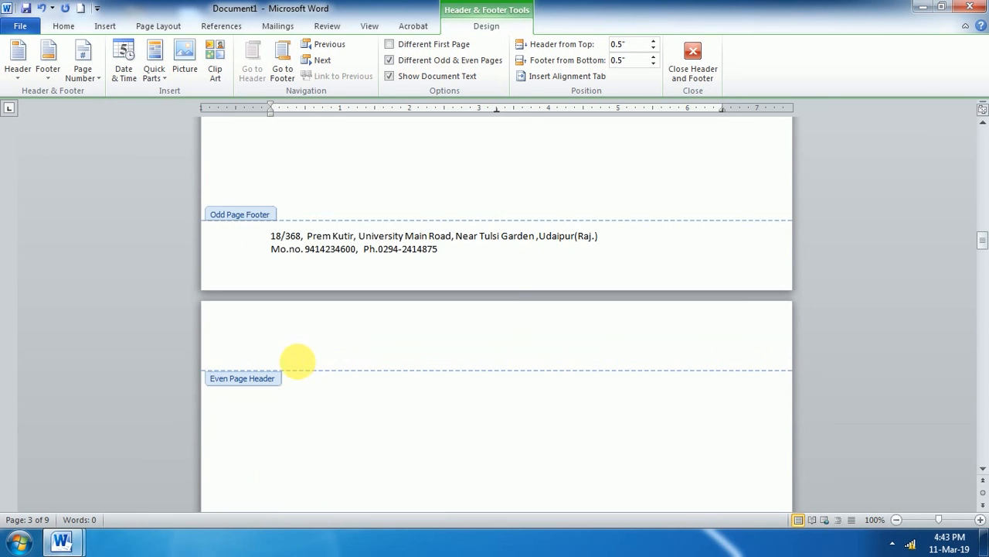
scroll(300, 363, "down", 9)
scroll(300, 363, "down", 3)
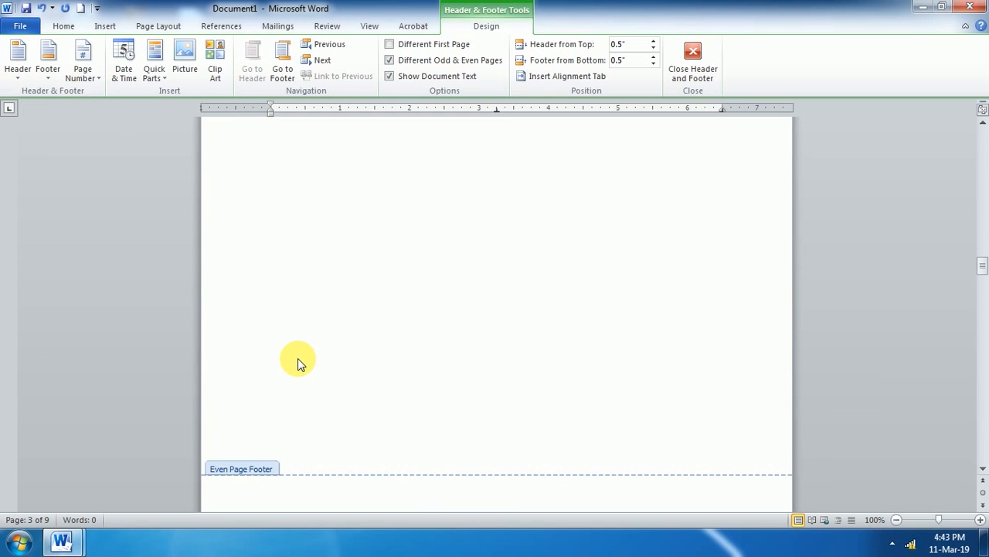
scroll(298, 360, "down", 12)
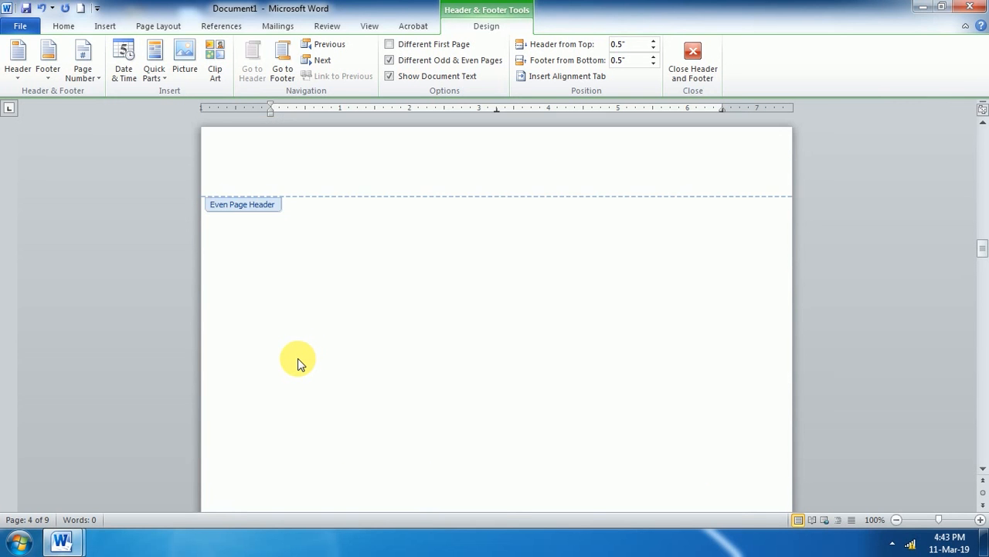
Step: Review the alternating odd and even page headers and footers from page 4 back to the first page
scroll(300, 363, "up", 2)
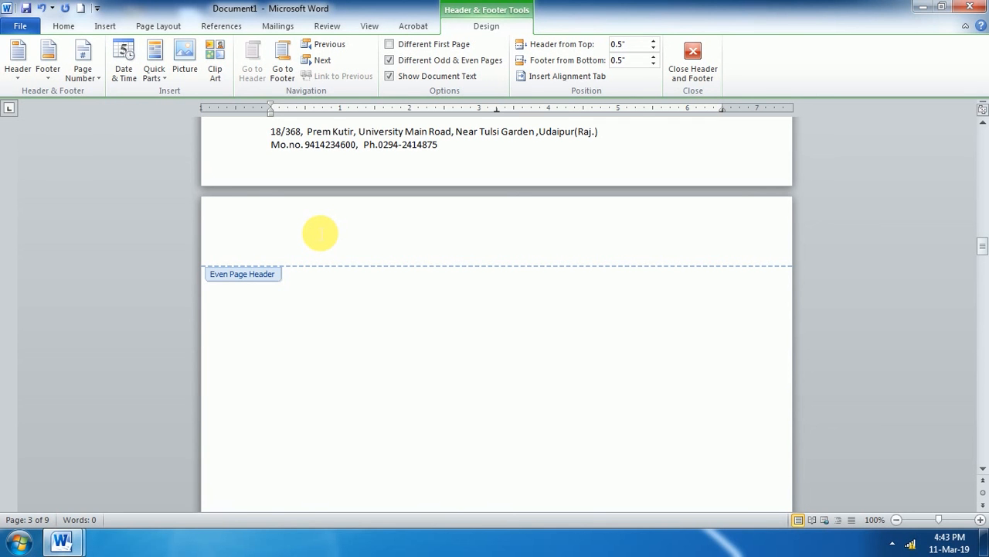
scroll(320, 232, "up", 12)
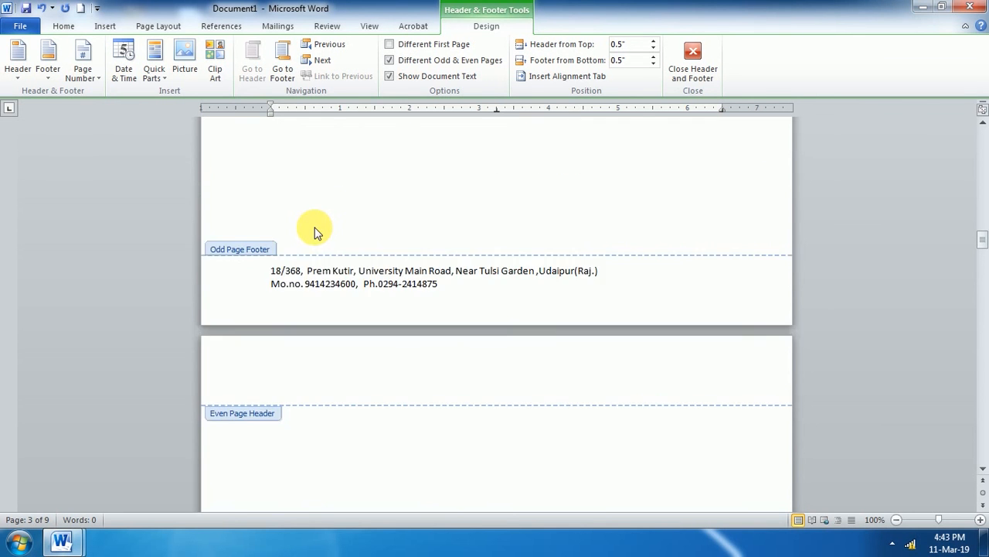
scroll(315, 232, "up", 12)
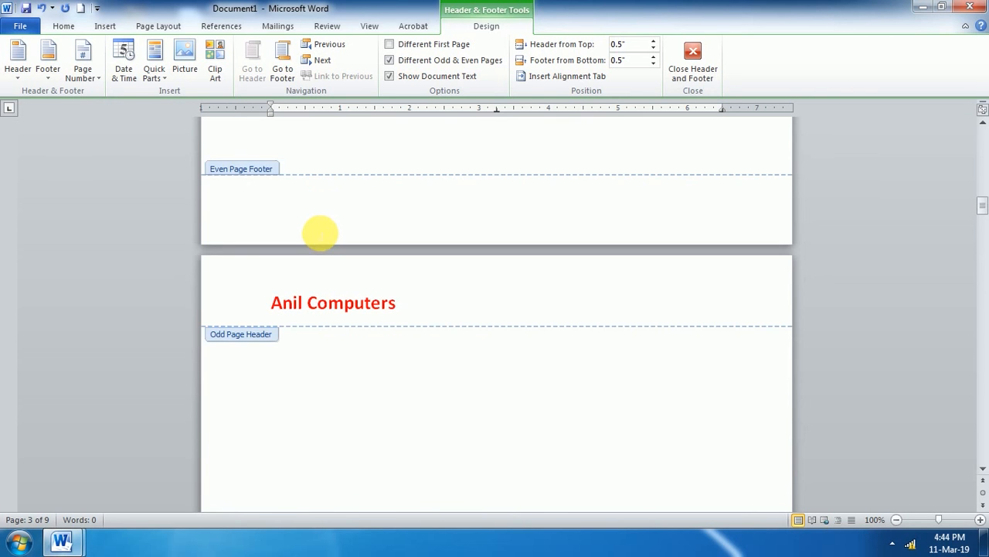
scroll(314, 232, "up", 12)
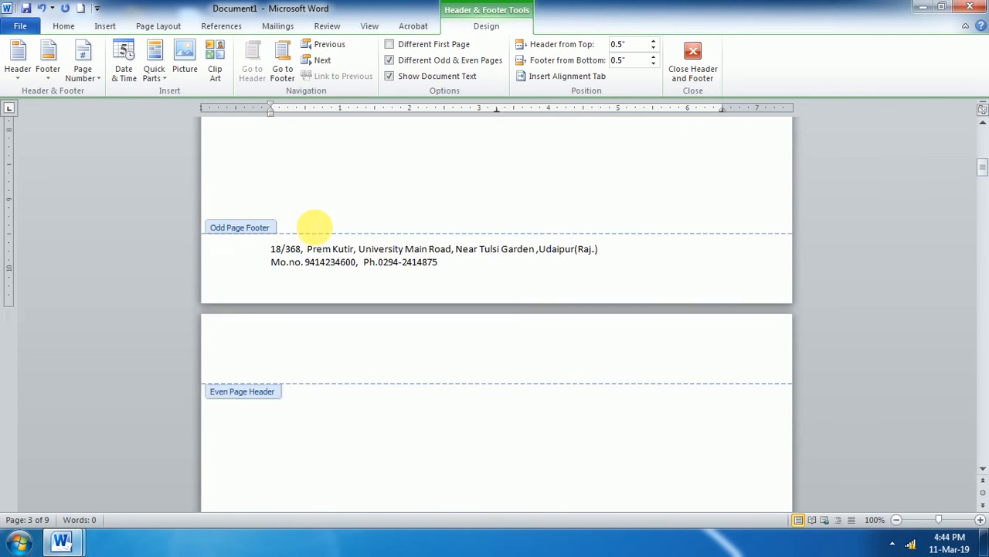
scroll(314, 232, "up", 5)
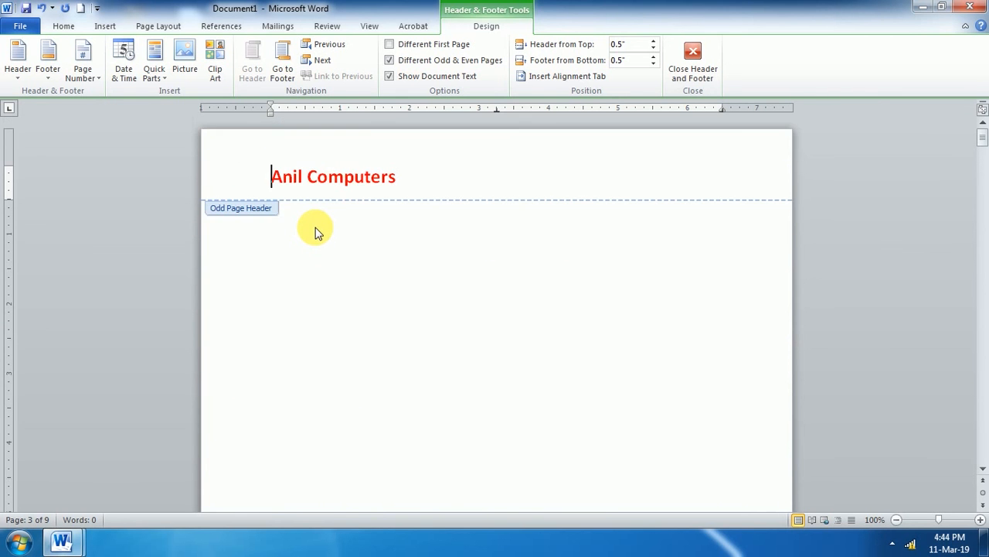
Step: Turn off Different Odd & Even Pages and check the header and footer on the first two pages
left_click(389, 60)
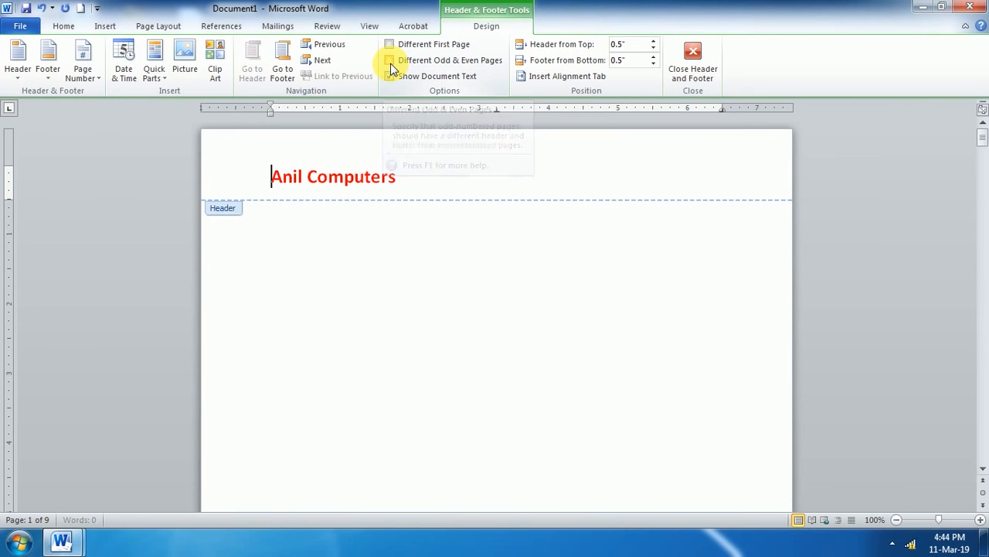
scroll(353, 192, "down", 5)
scroll(355, 194, "down", 10)
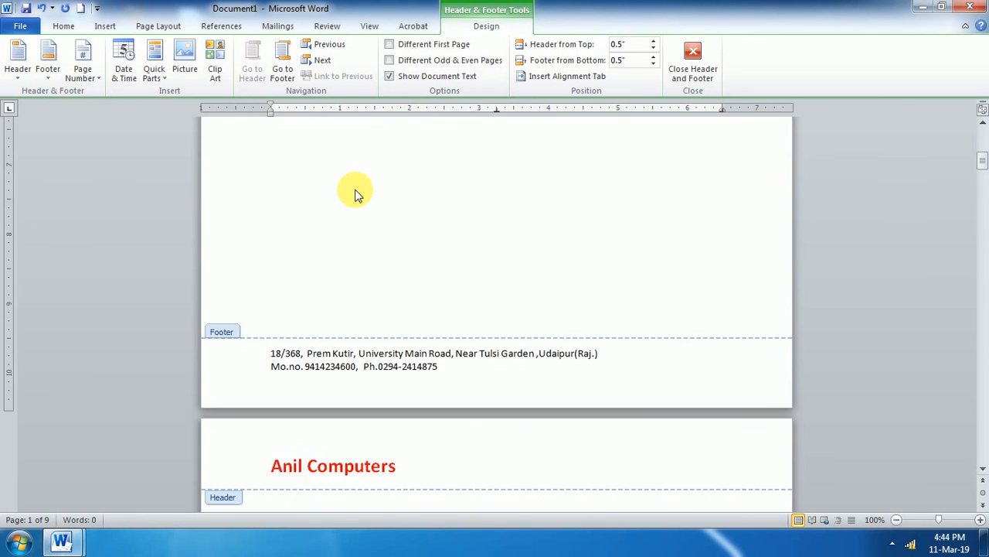
scroll(356, 193, "up", 12)
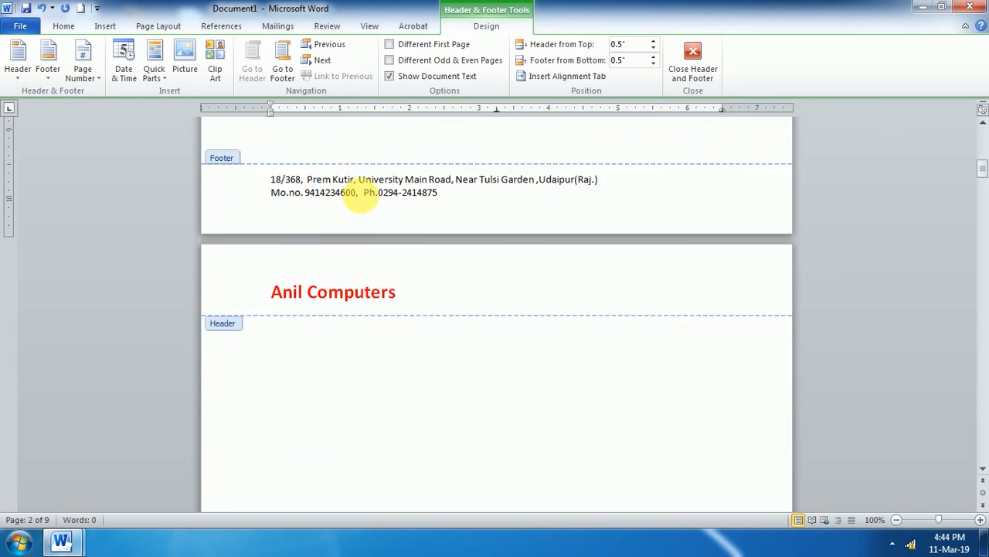
scroll(356, 193, "up", 3)
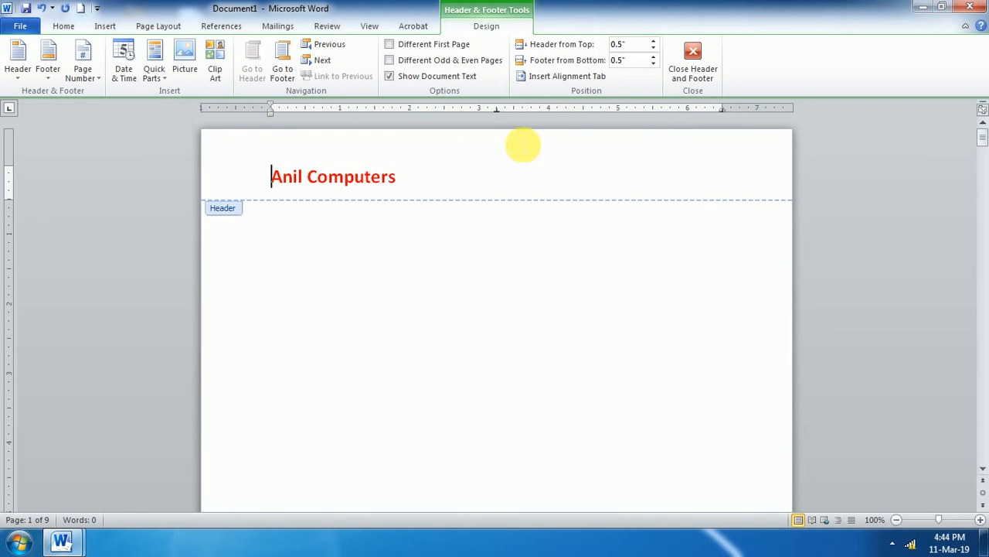
Step: Set the header's distance from the top of the page to 1"
left_click(655, 44)
left_click(655, 44)
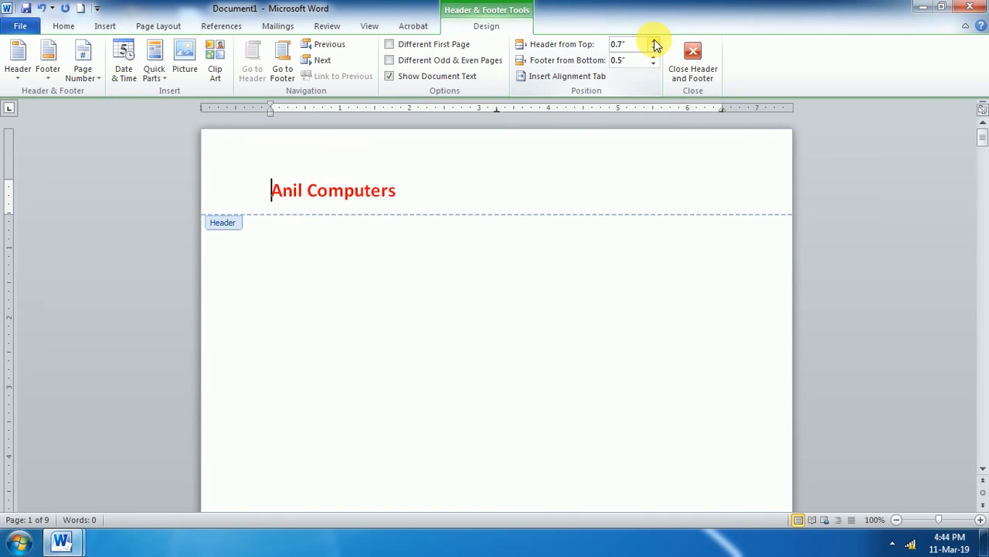
left_click(654, 44)
left_click(655, 44)
left_click(655, 44)
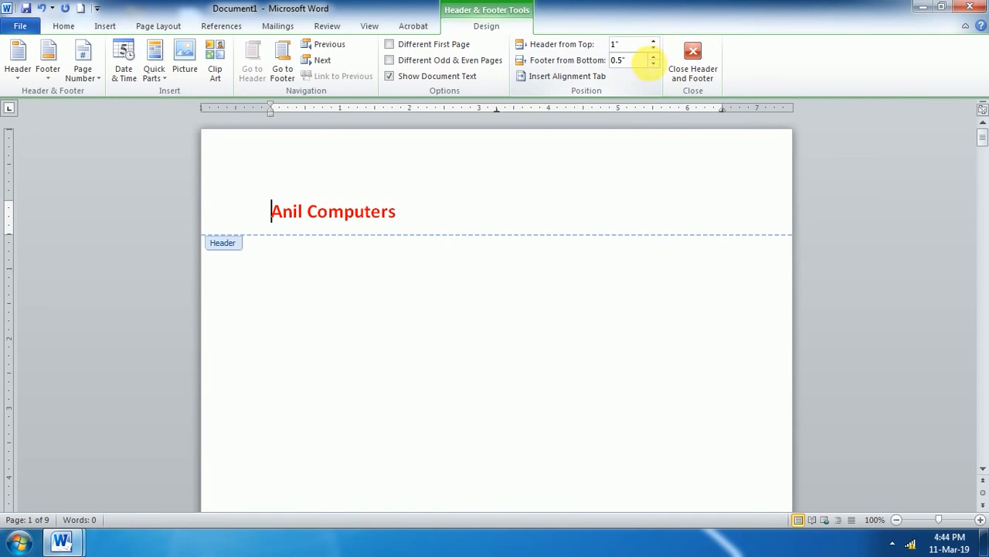
Step: Set the footer's distance from the bottom of the page to 1", working from the first page's footer
scroll(408, 390, "down", 3)
scroll(408, 391, "down", 10)
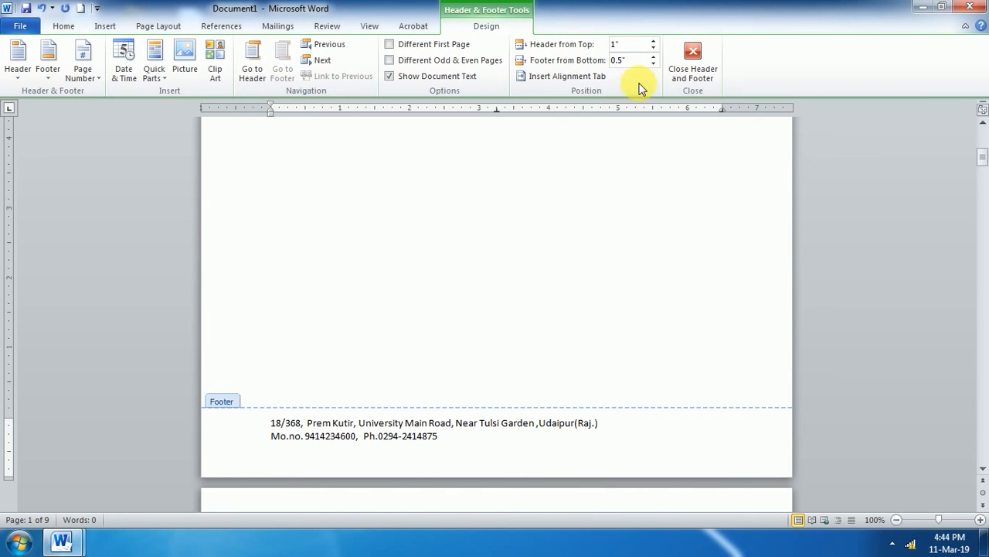
left_click(654, 56)
left_click(655, 56)
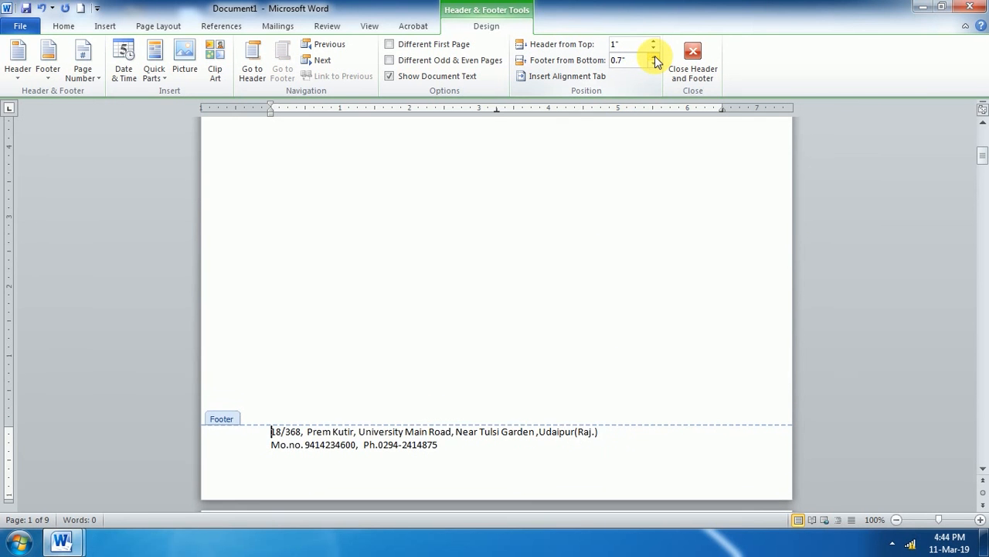
left_click(655, 56)
left_click(655, 55)
left_click(654, 56)
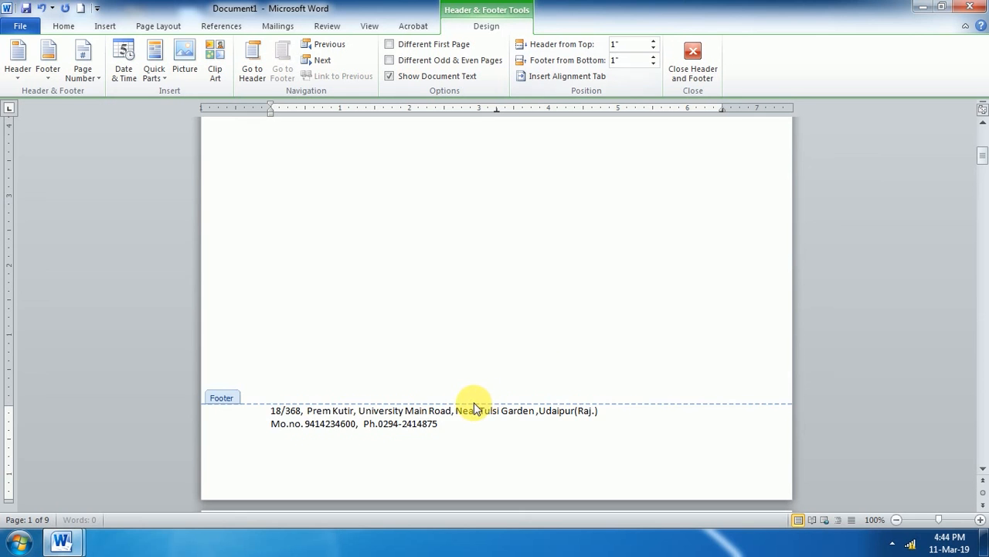
Step: Check the spacing of the first page's header and footer from the page edges
scroll(473, 406, "up", 3)
scroll(473, 406, "up", 1)
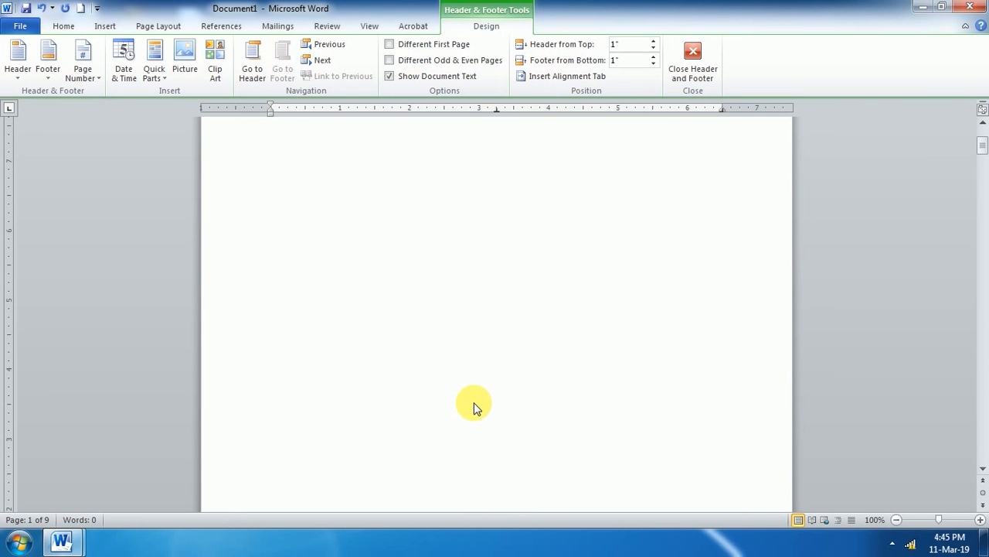
scroll(475, 408, "up", 2)
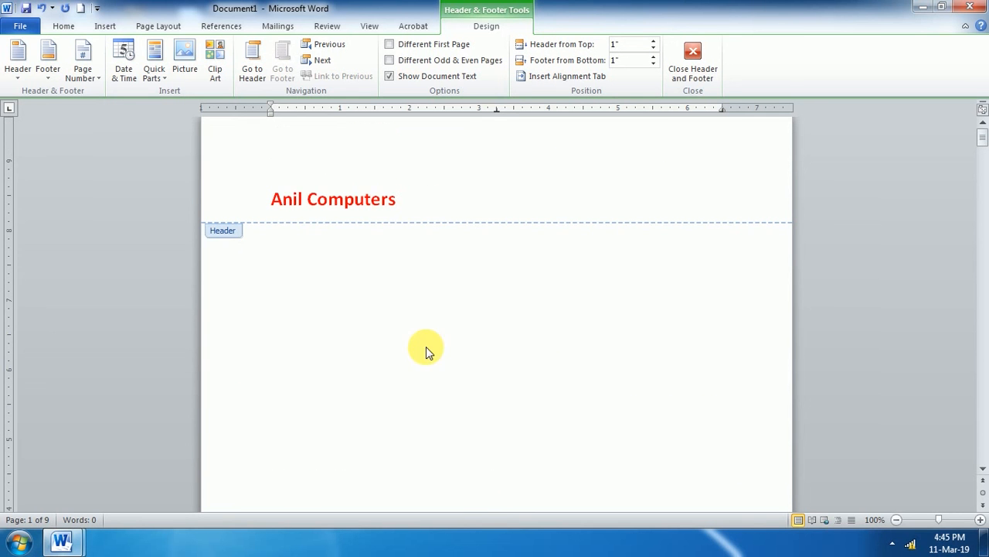
scroll(439, 368, "down", 5)
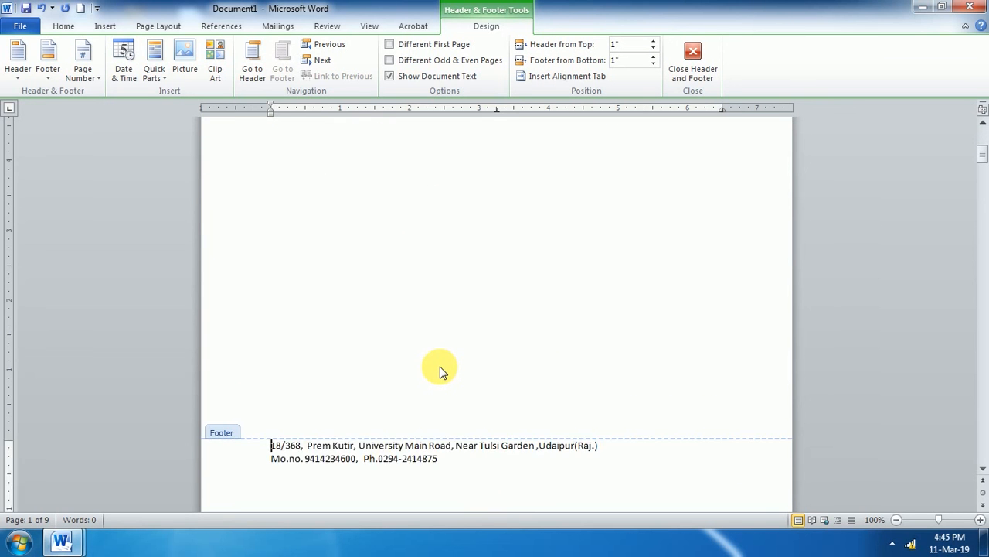
scroll(439, 371, "up", 2)
scroll(440, 371, "up", 3)
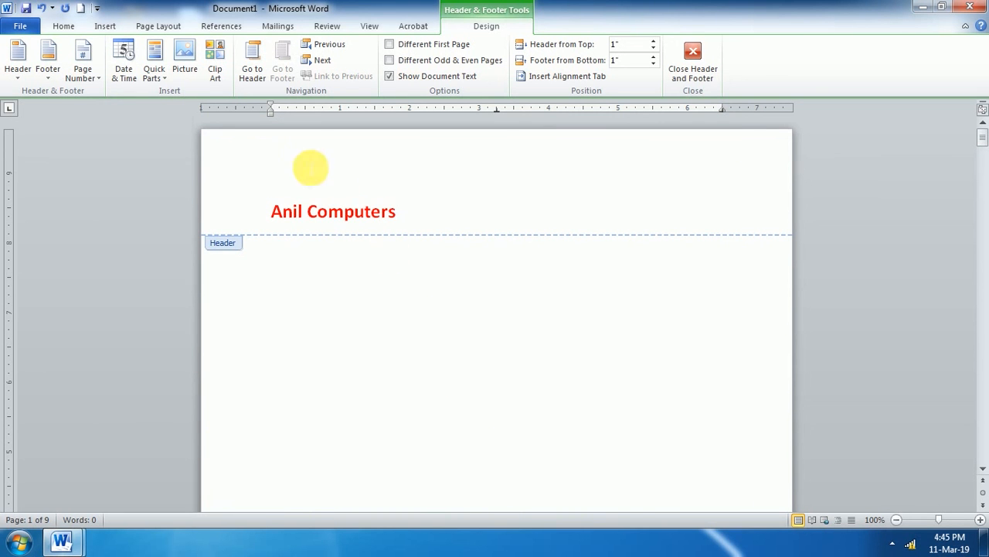
Step: Switch from the first page's header to its footer and back to the header
left_click(252, 74)
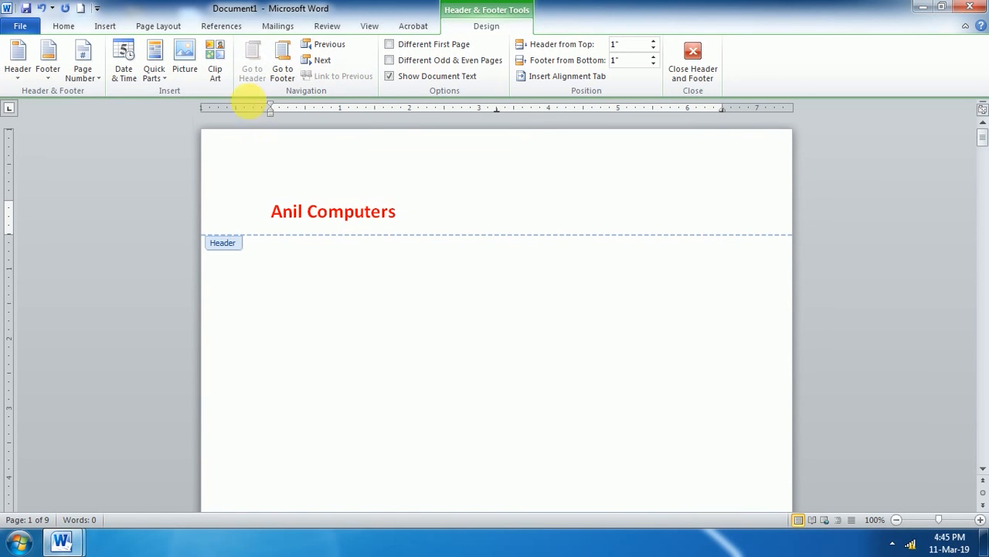
left_click(283, 74)
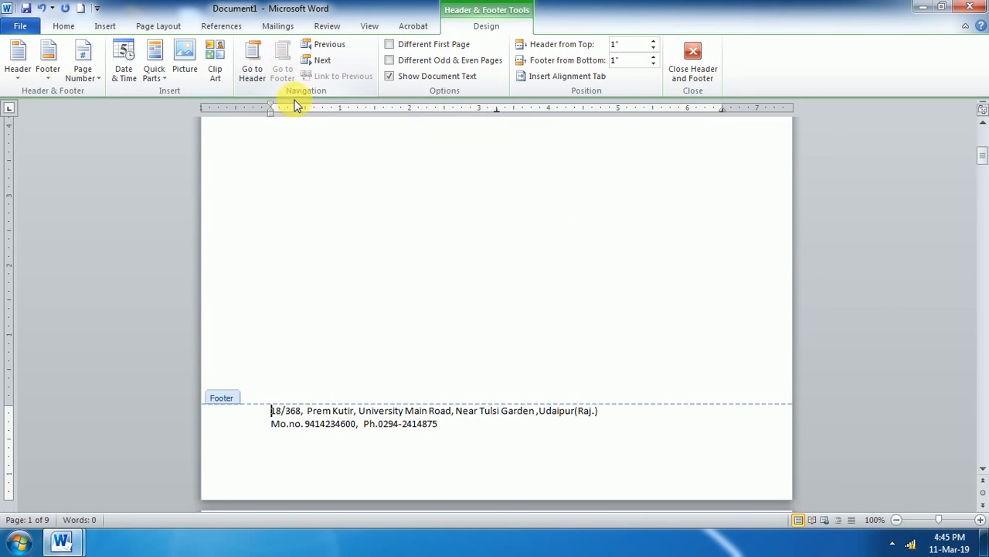
left_click(251, 69)
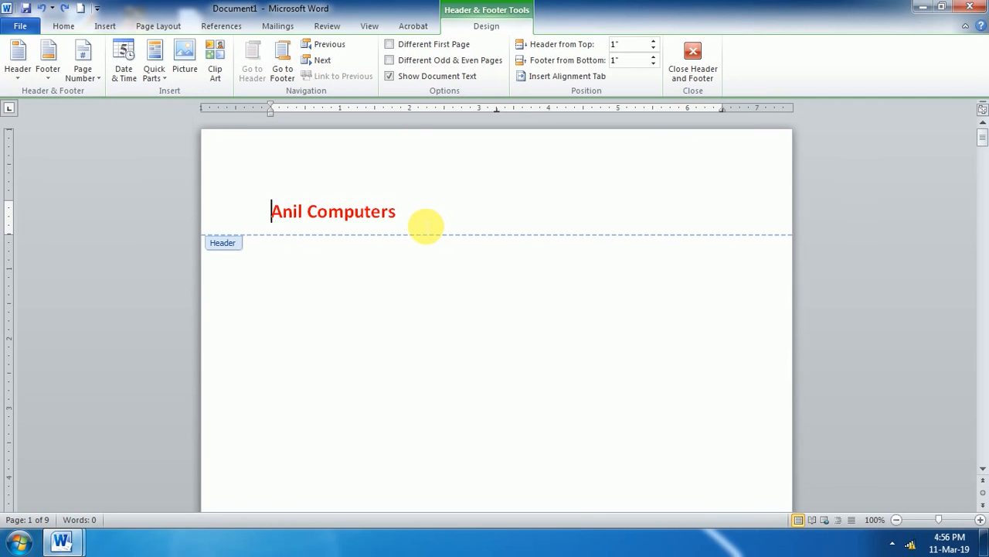
Step: Try the Plain Number 1 page number at the top of the page, and undo the insertion
left_click(402, 214)
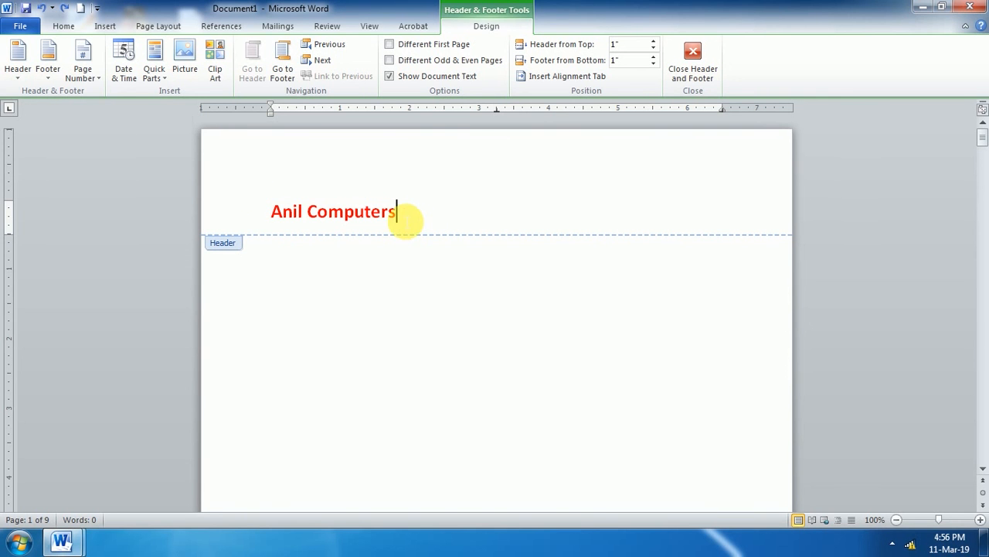
left_click(93, 82)
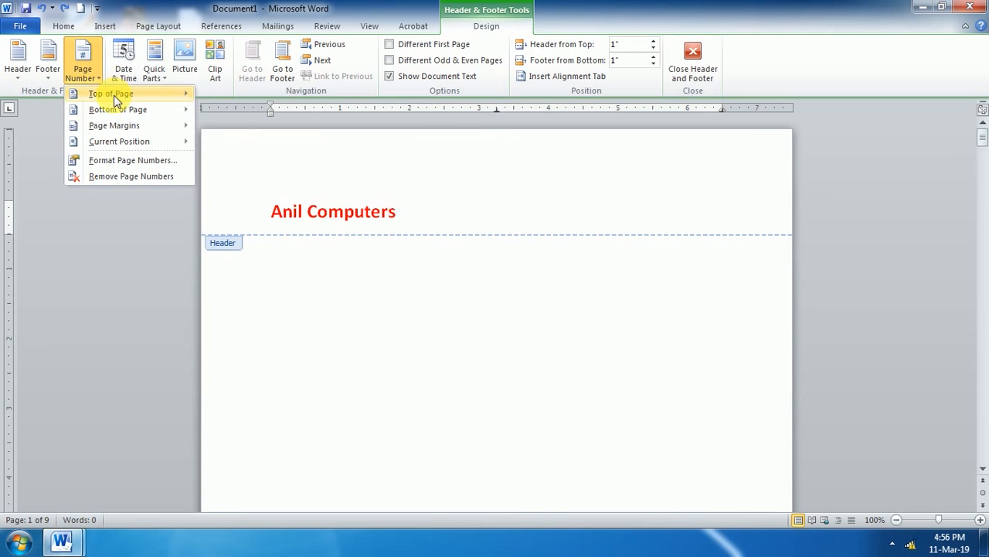
mouse_move(114, 95)
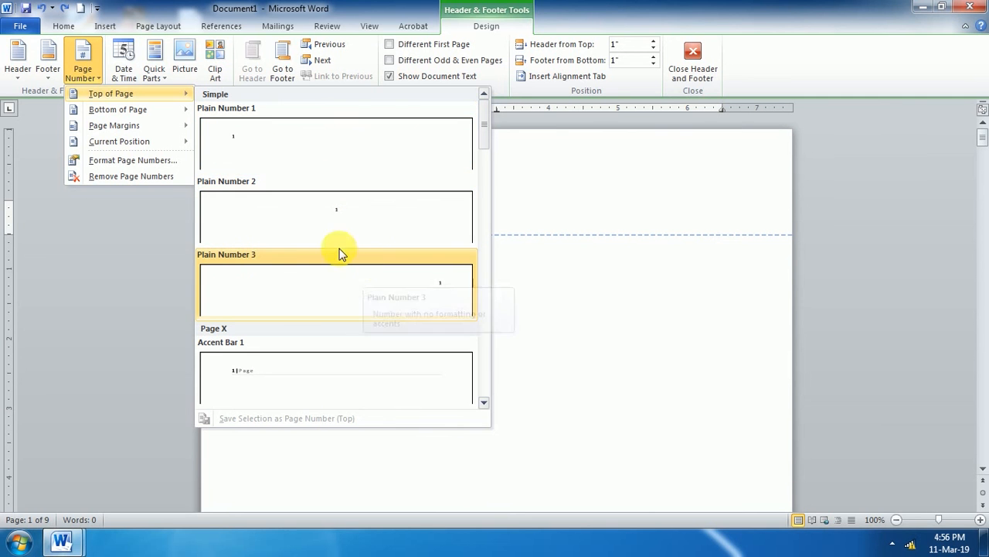
left_click(312, 151)
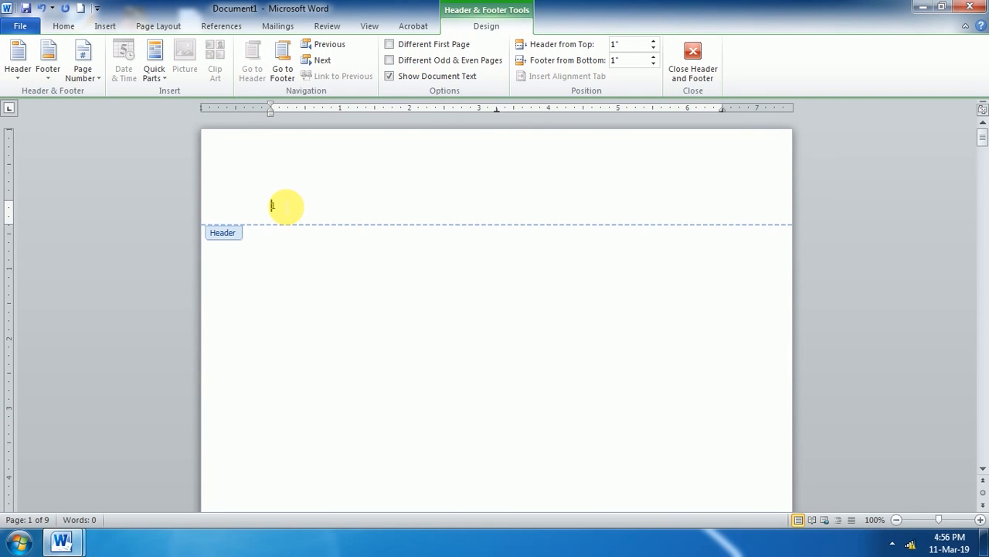
key("ctrl+z")
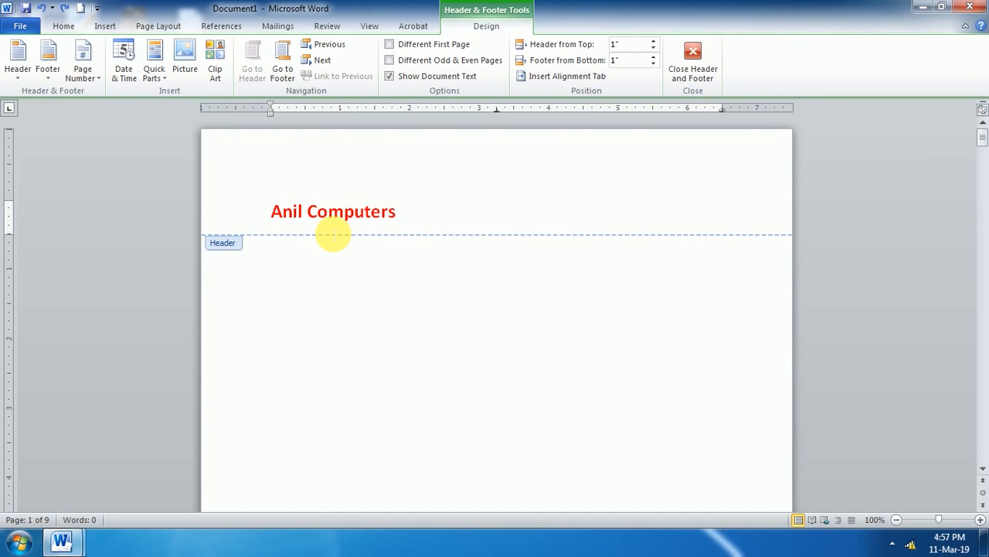
Step: Try the Plain Number 2 page number at the bottom of the page
left_click(85, 74)
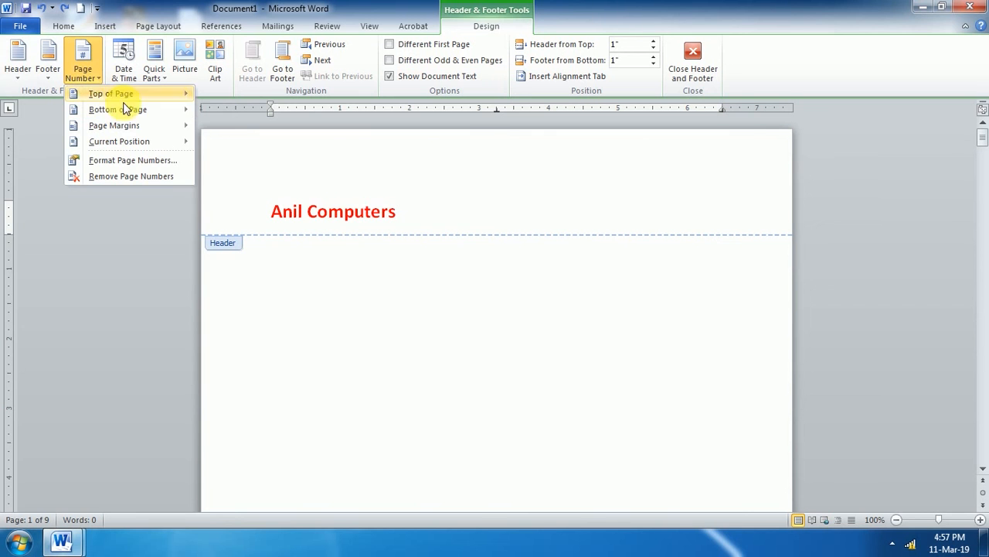
mouse_move(130, 112)
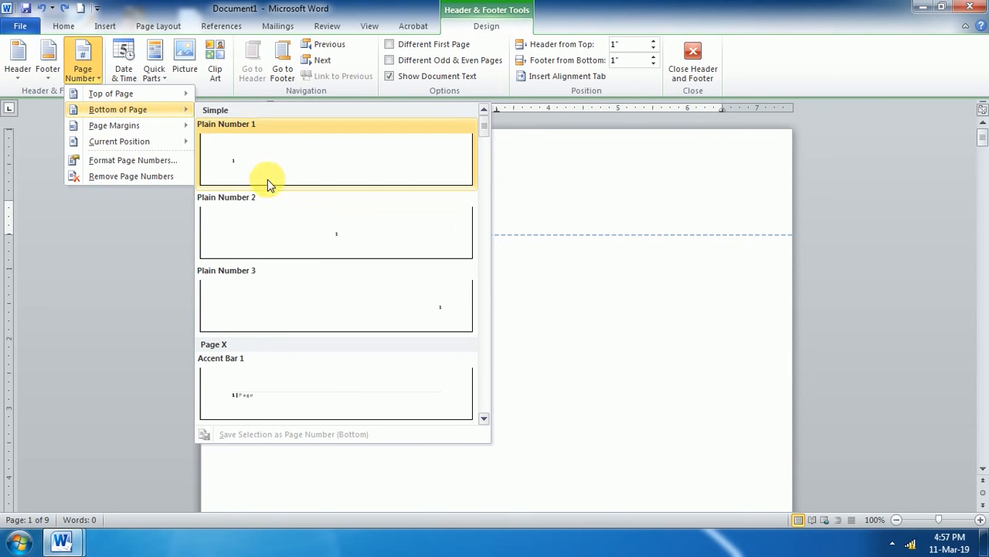
left_click(299, 236)
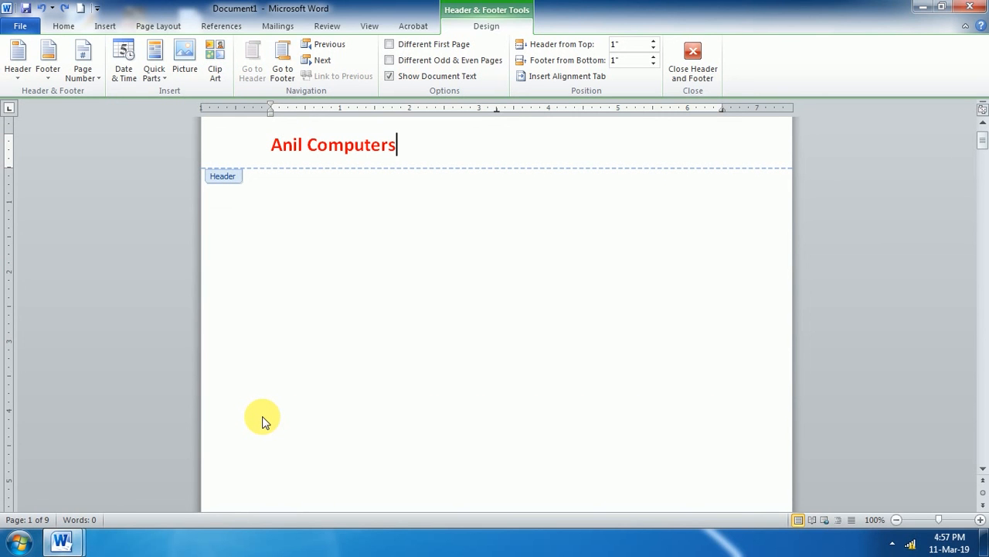
Step: Try the Accent Bar, Right page number in the page margins and check it on the first two pages
left_click(87, 73)
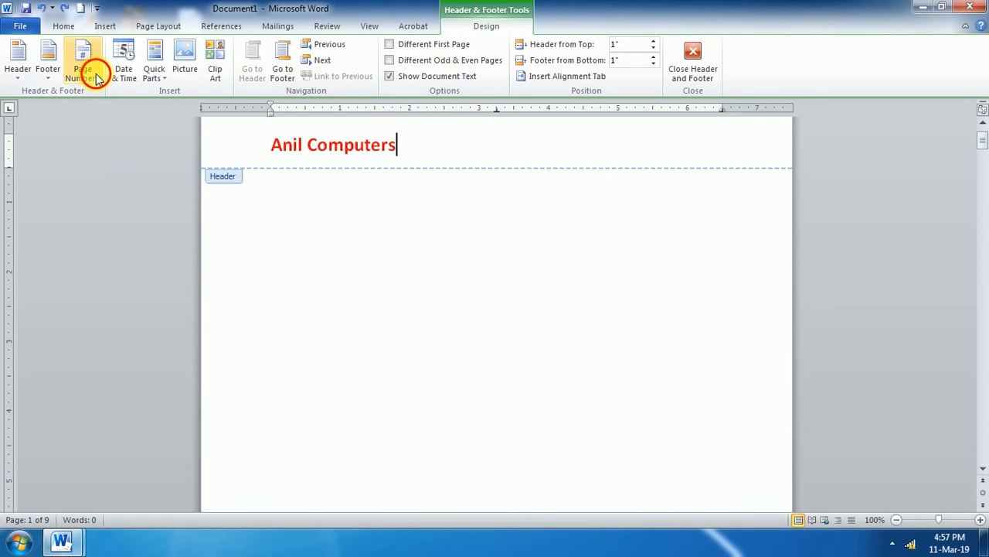
mouse_move(126, 128)
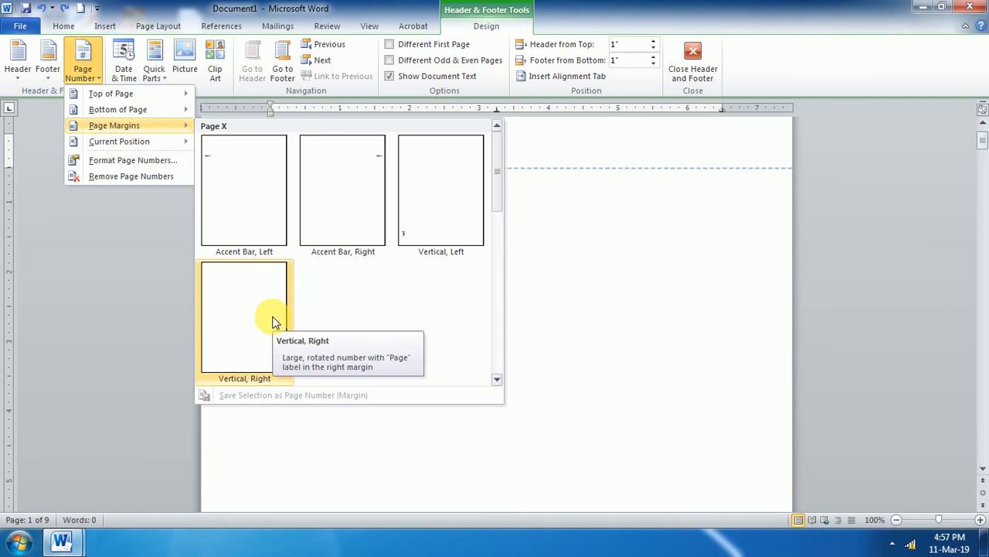
left_click(344, 216)
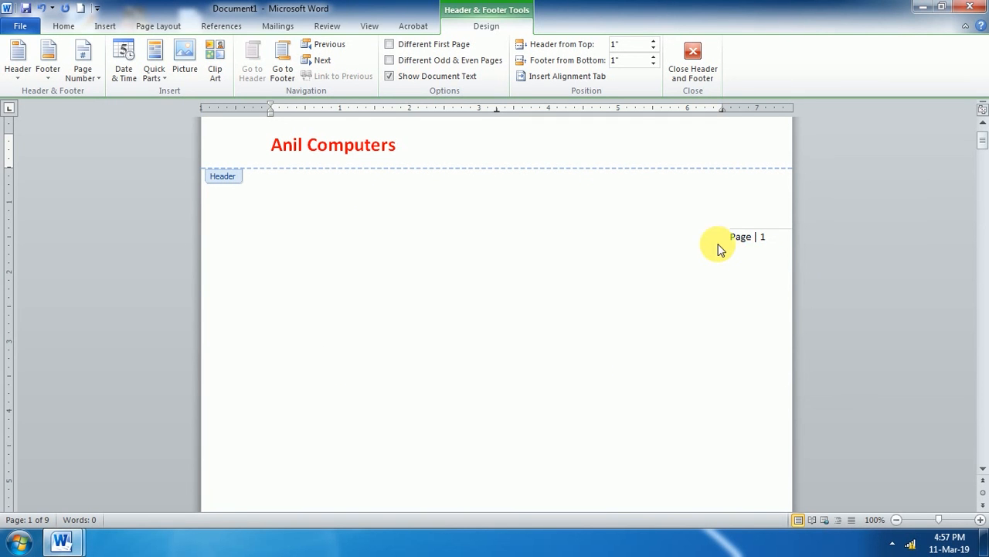
scroll(717, 249, "down", 14)
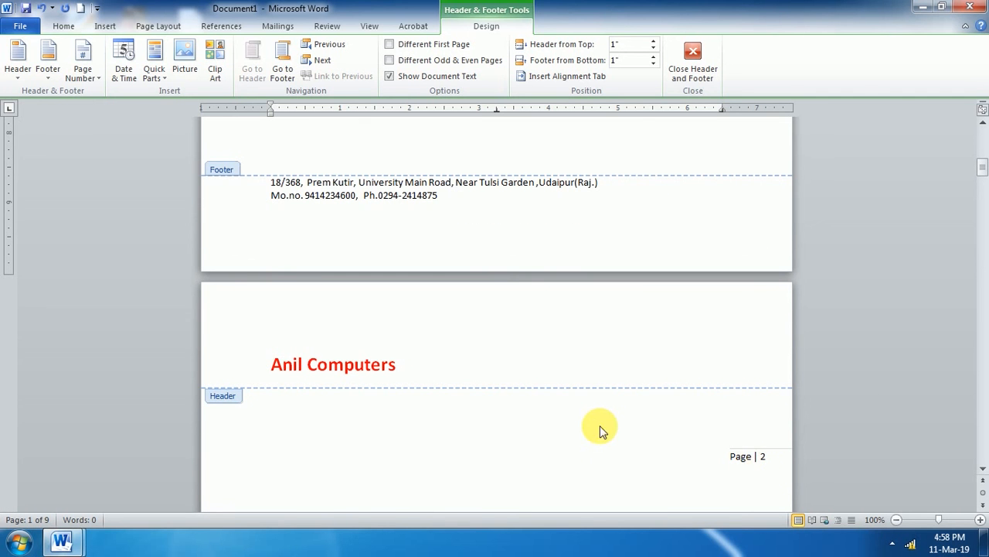
scroll(601, 429, "up", 14)
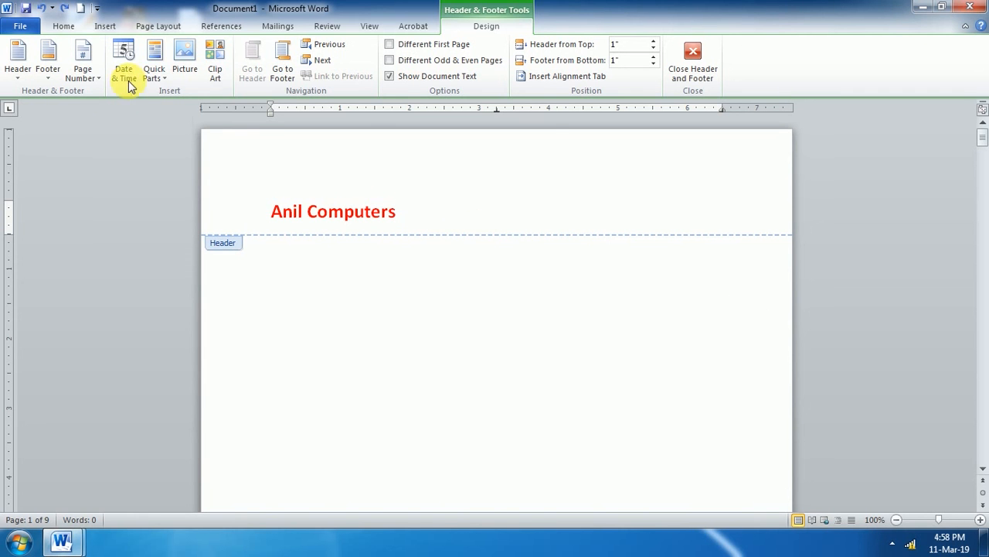
Step: Insert a Plain Number page number at the current position, at the right tab stop of the header line
left_click(99, 83)
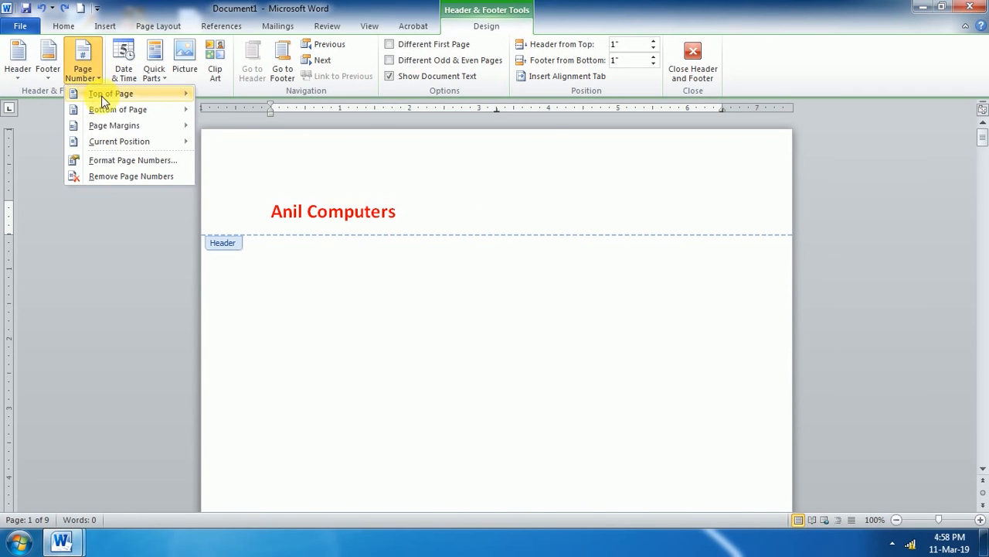
mouse_move(122, 147)
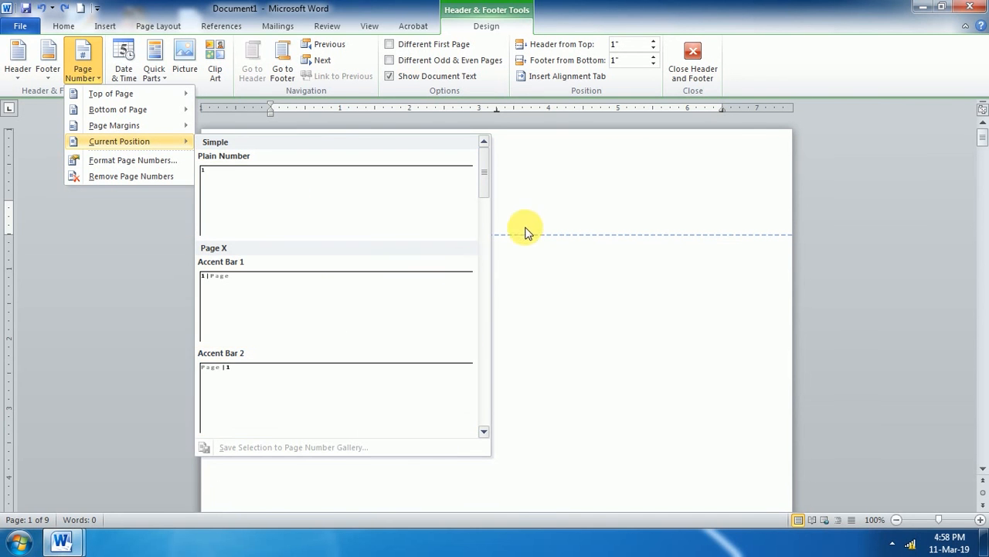
left_click(514, 280)
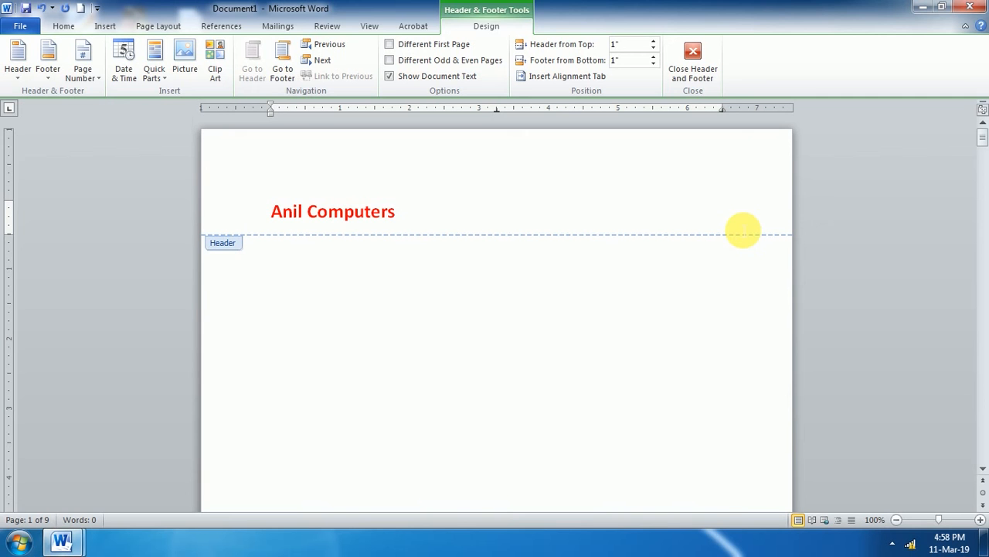
left_click(85, 76)
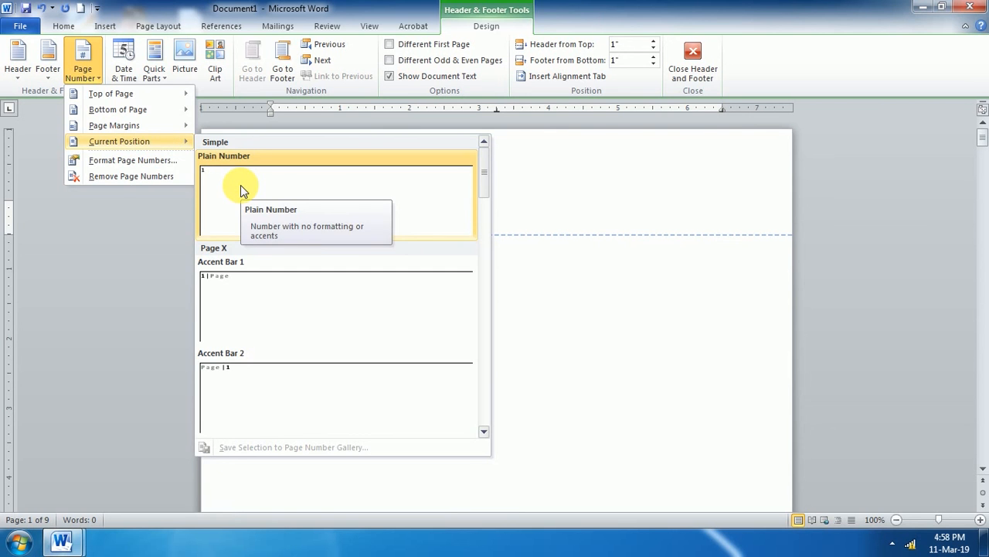
left_click(240, 184)
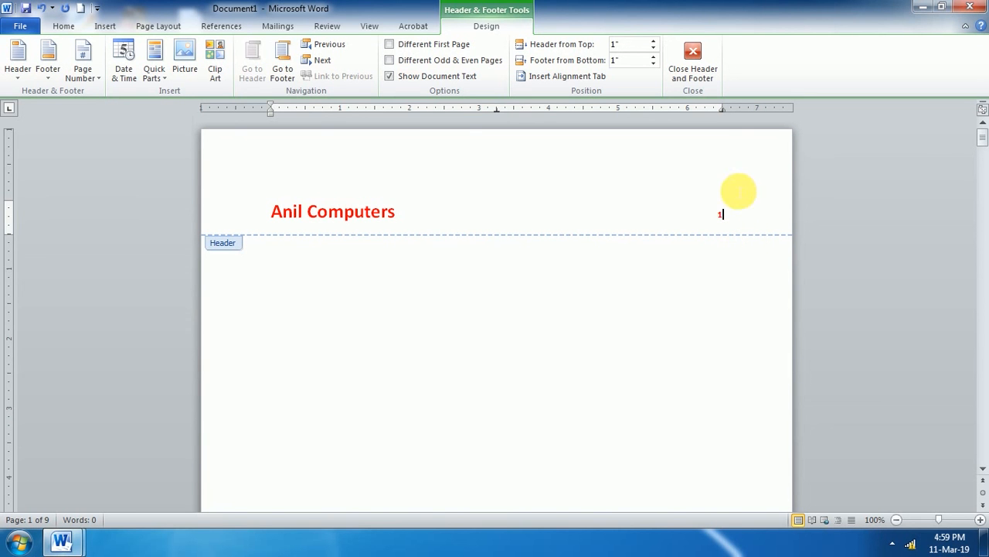
Step: Check the page numbers in the headers of the first four pages
scroll(738, 278, "down", 10)
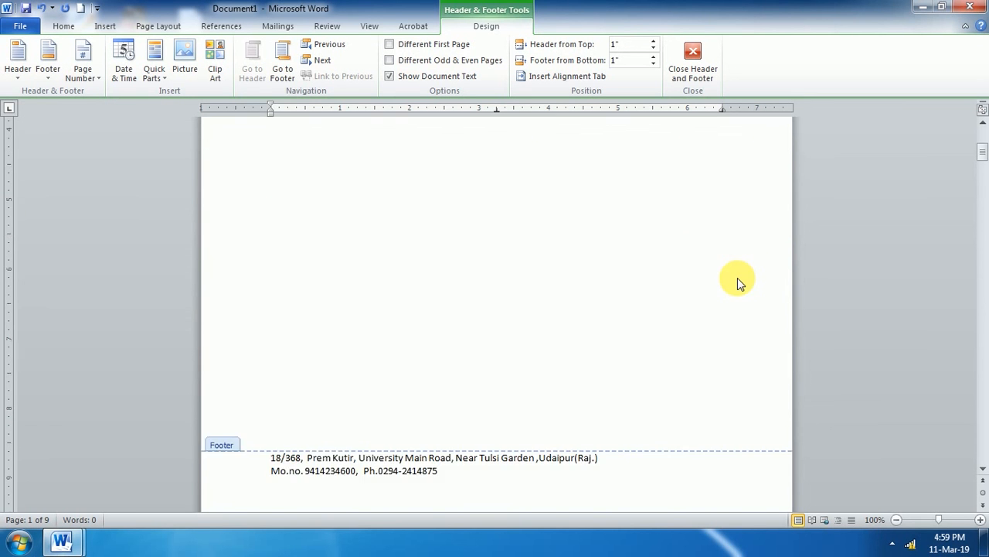
scroll(738, 279, "down", 3)
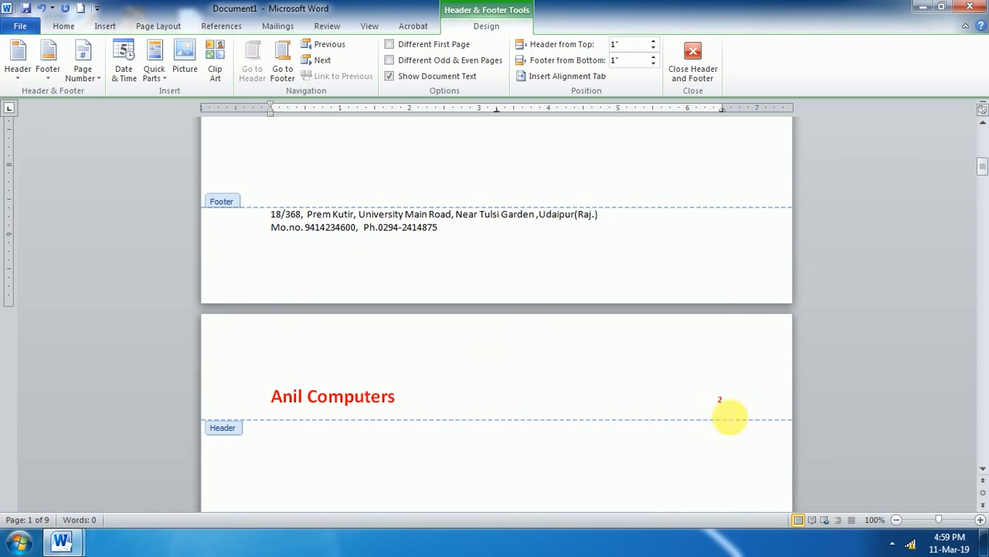
scroll(742, 406, "down", 10)
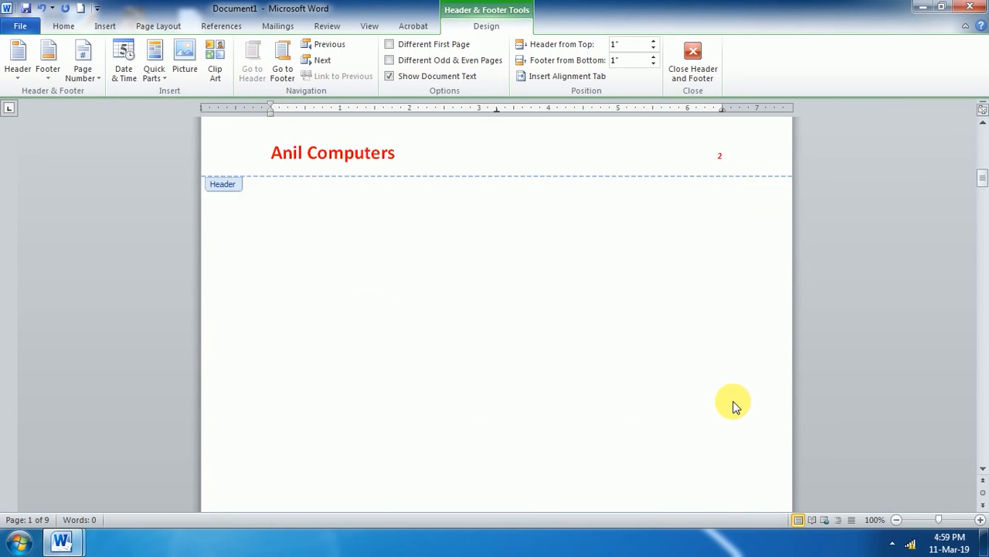
scroll(739, 407, "down", 5)
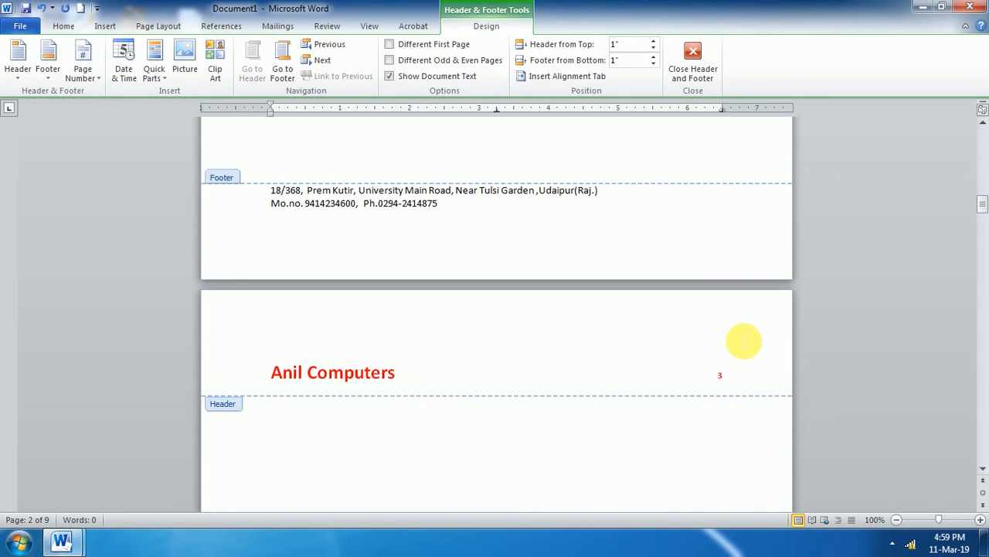
scroll(740, 395, "down", 2)
scroll(718, 402, "down", 12)
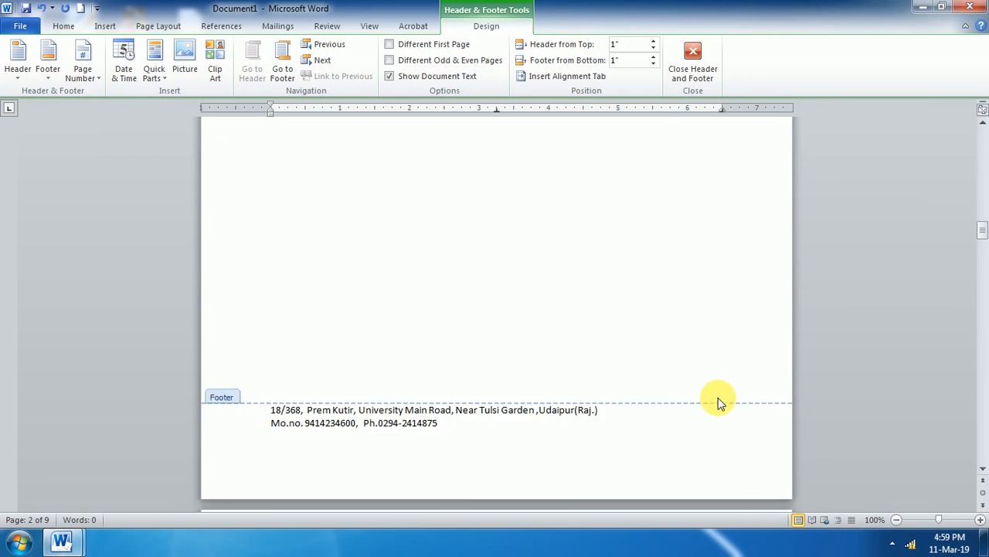
scroll(722, 485, "down", 2)
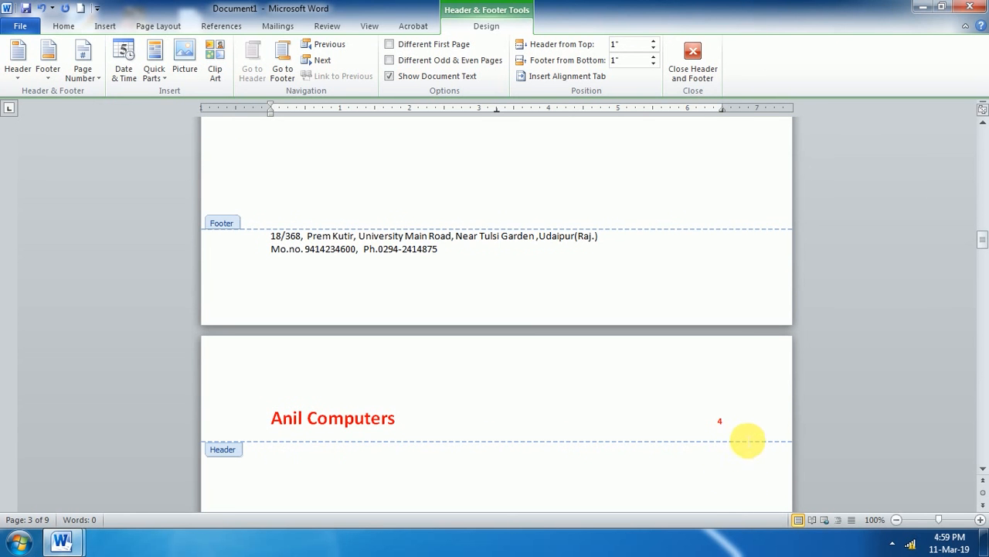
scroll(744, 440, "up", 1)
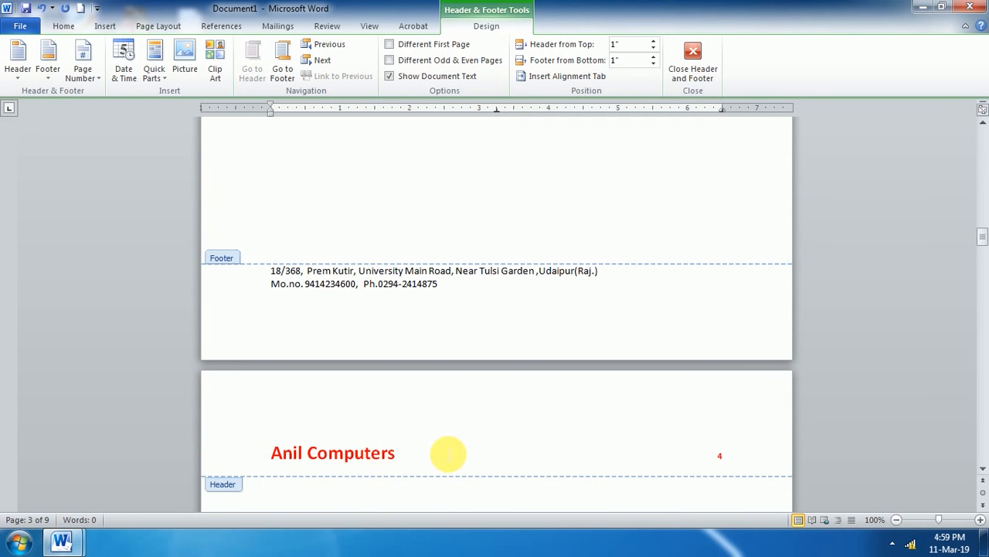
scroll(468, 441, "up", 5)
scroll(466, 439, "down", 10)
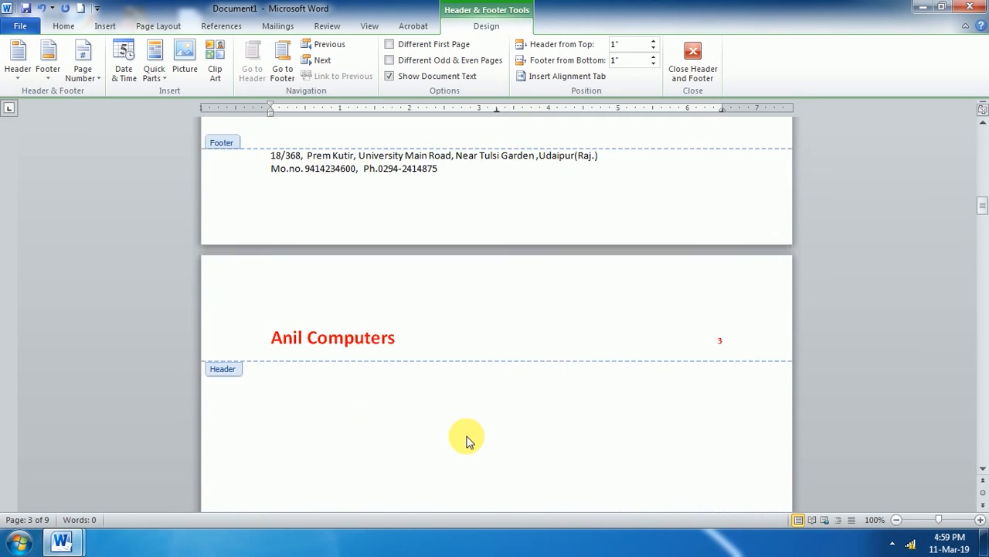
Step: Delete the page number from the first page's header
scroll(466, 439, "up", 9)
scroll(466, 439, "down", 10)
scroll(464, 437, "up", 4)
scroll(465, 437, "up", 8)
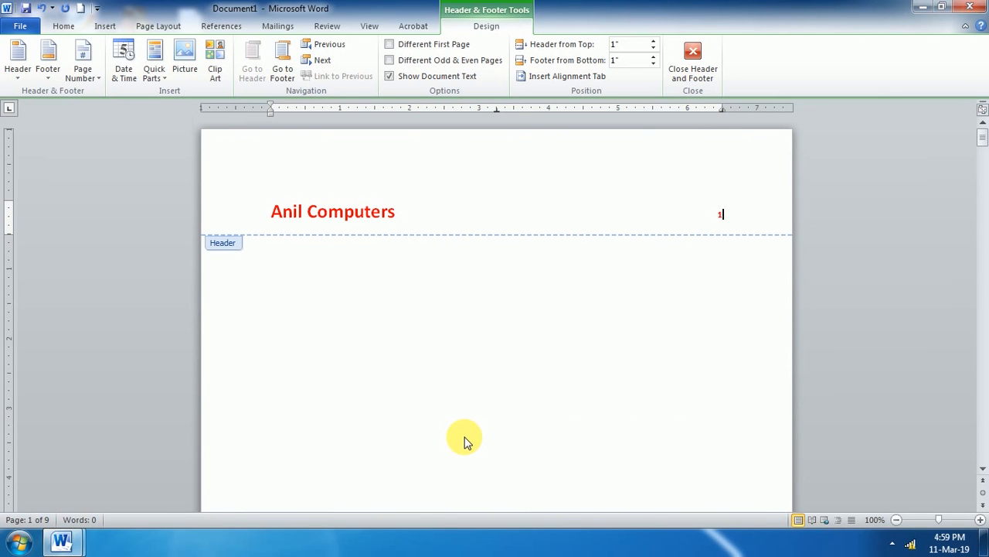
key("BackSpace")
key("BackSpace")
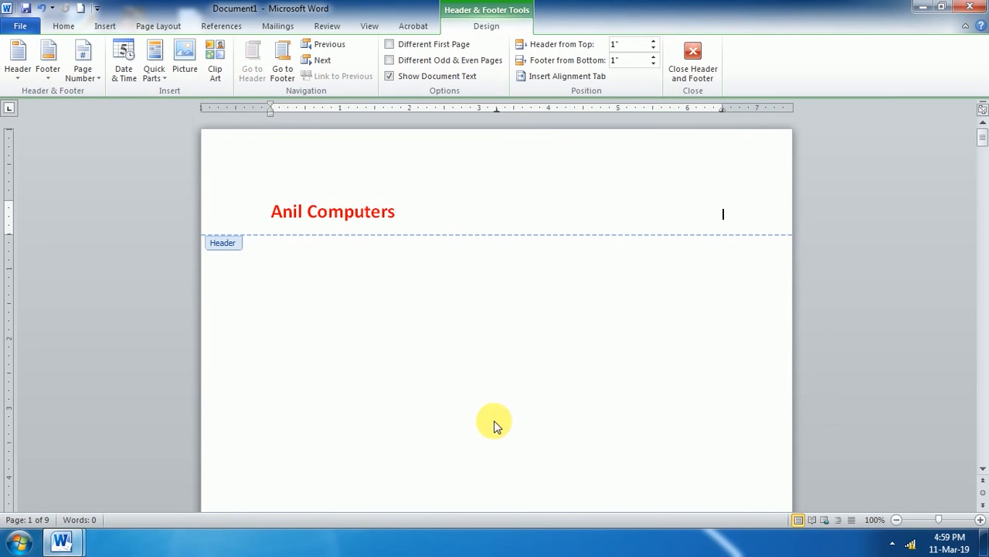
Step: Insert a Plain Number page number at the current position, at the right tab stop of the footer's second line
scroll(497, 420, "down", 10)
scroll(501, 418, "down", 2)
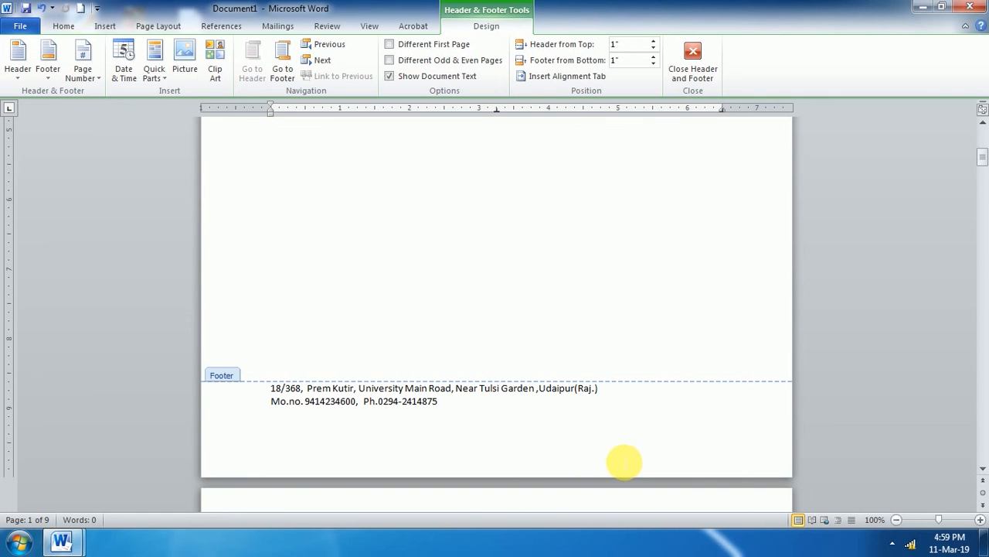
left_click(630, 406)
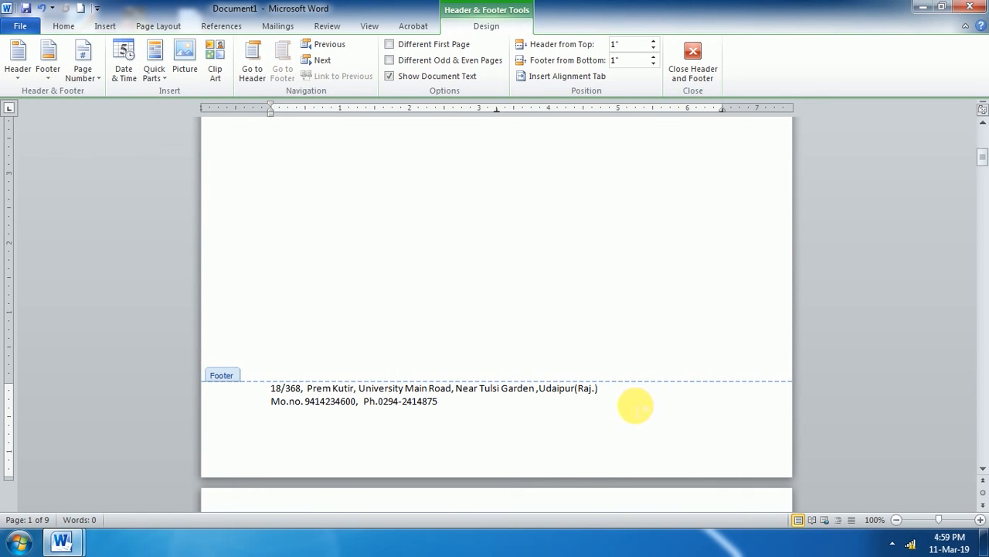
key("Tab")
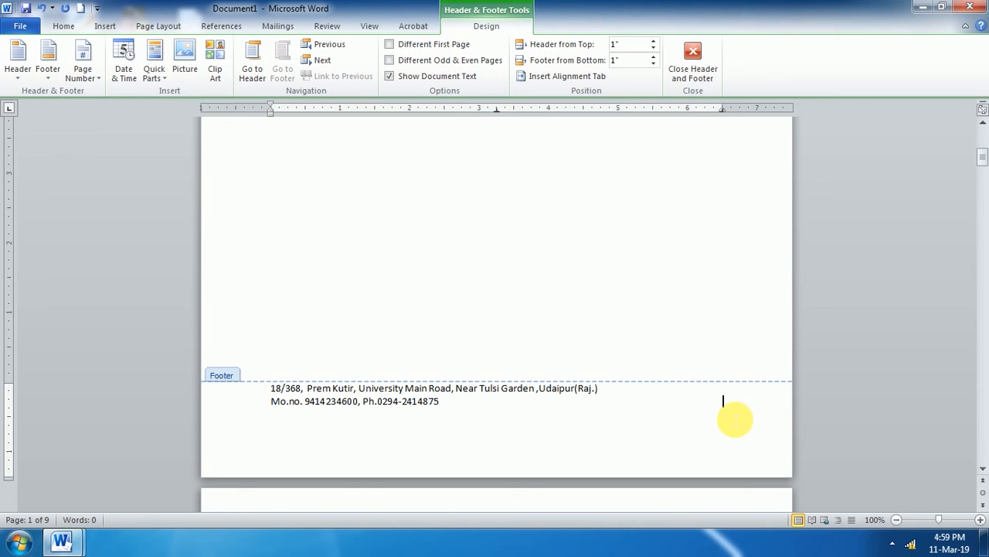
left_click(88, 80)
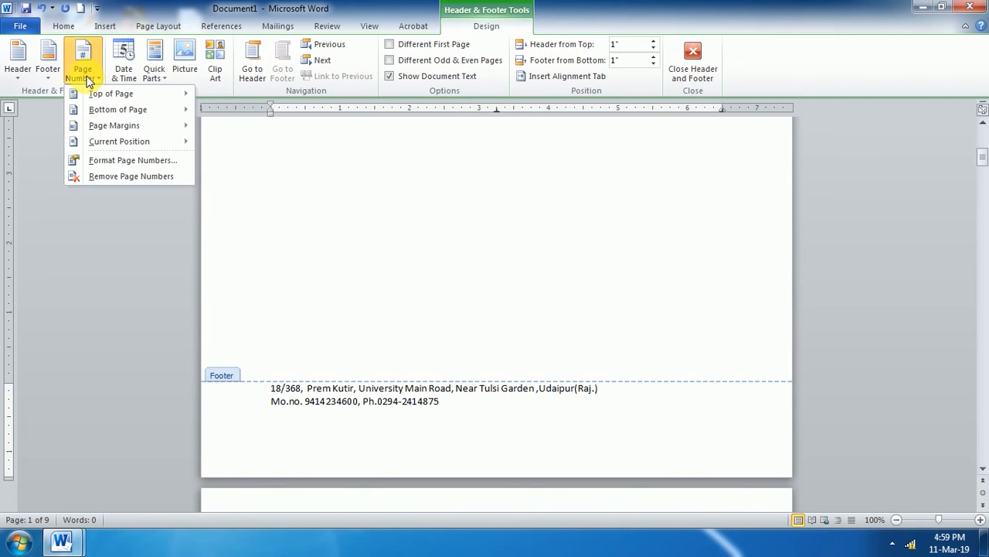
mouse_move(122, 147)
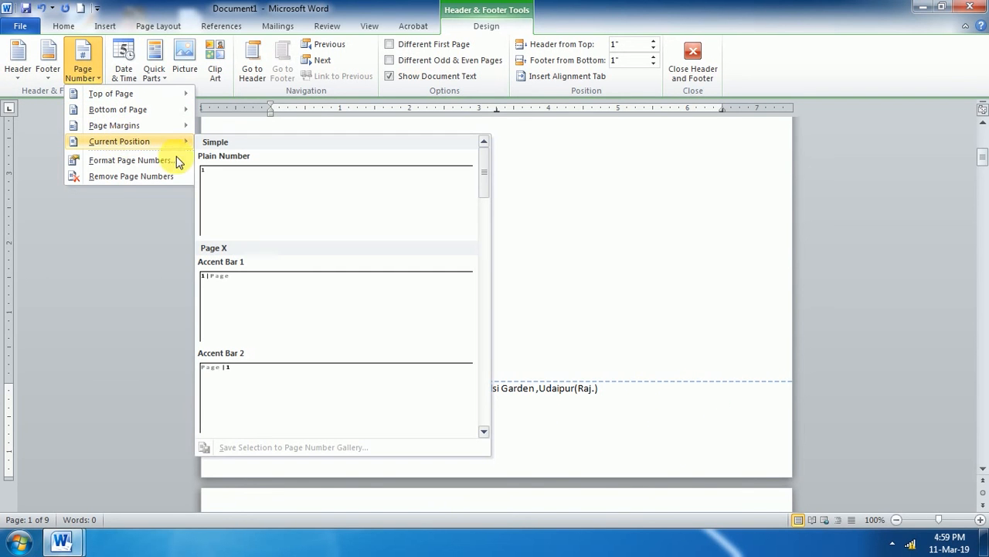
left_click(237, 190)
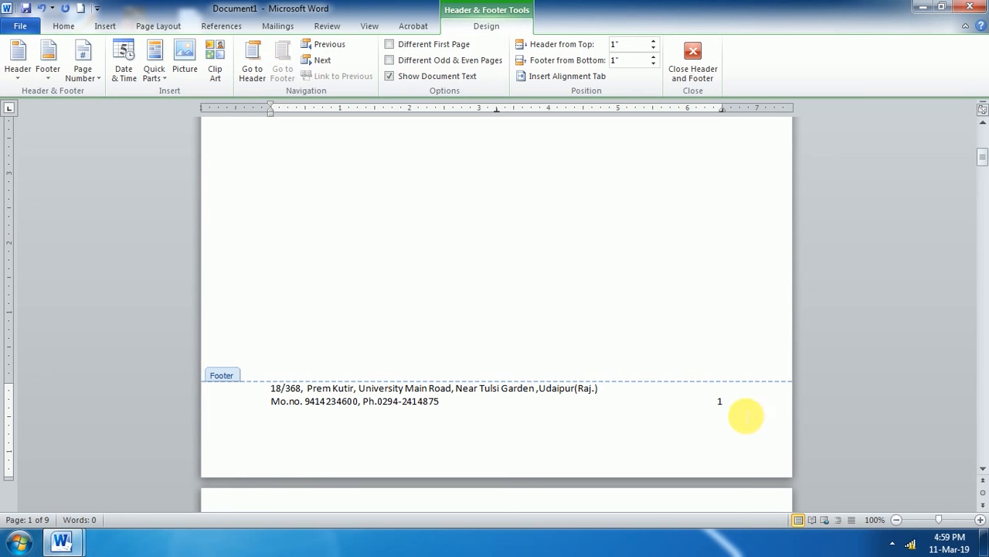
Step: Check the page numbers in the footers of the first four pages
scroll(742, 416, "down", 3)
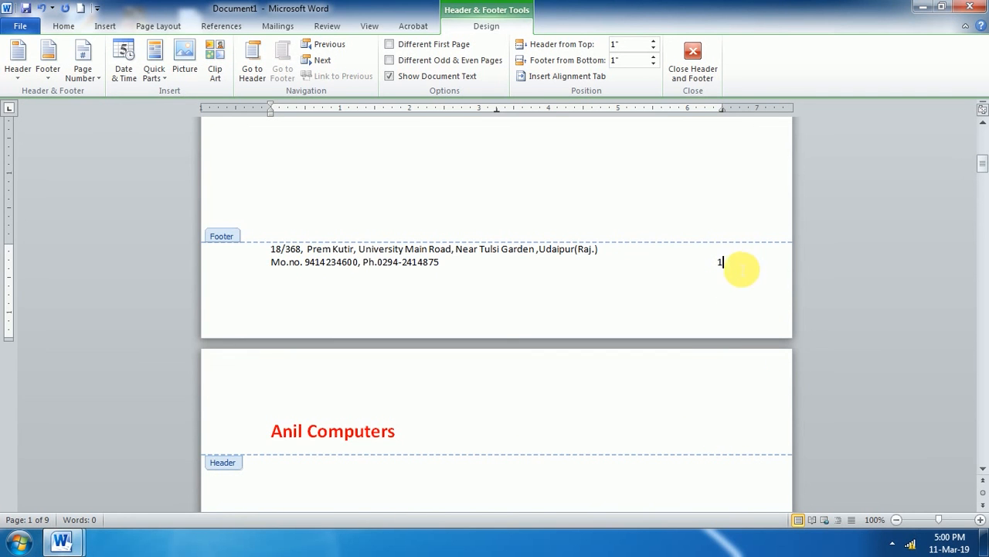
scroll(722, 275, "down", 15)
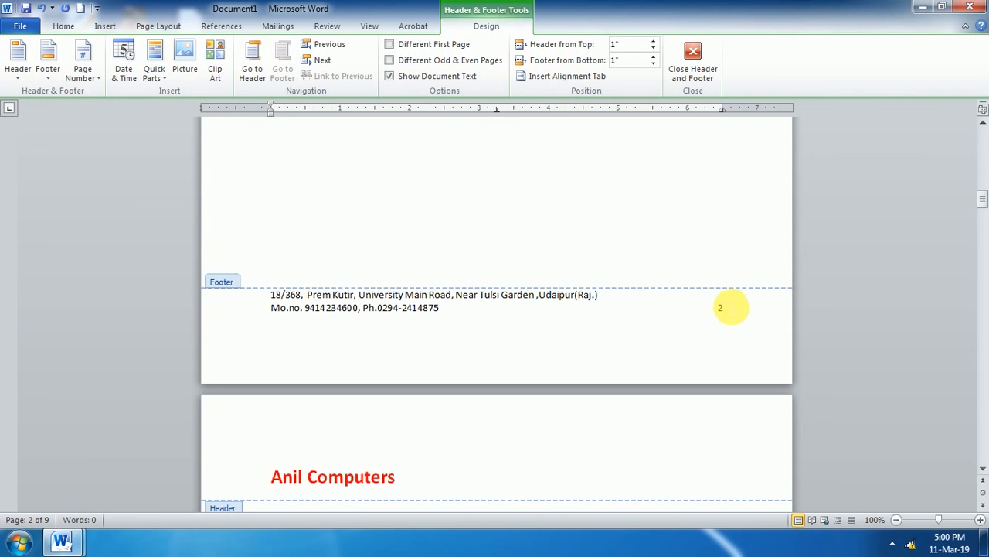
scroll(715, 325, "down", 5)
scroll(724, 320, "down", 15)
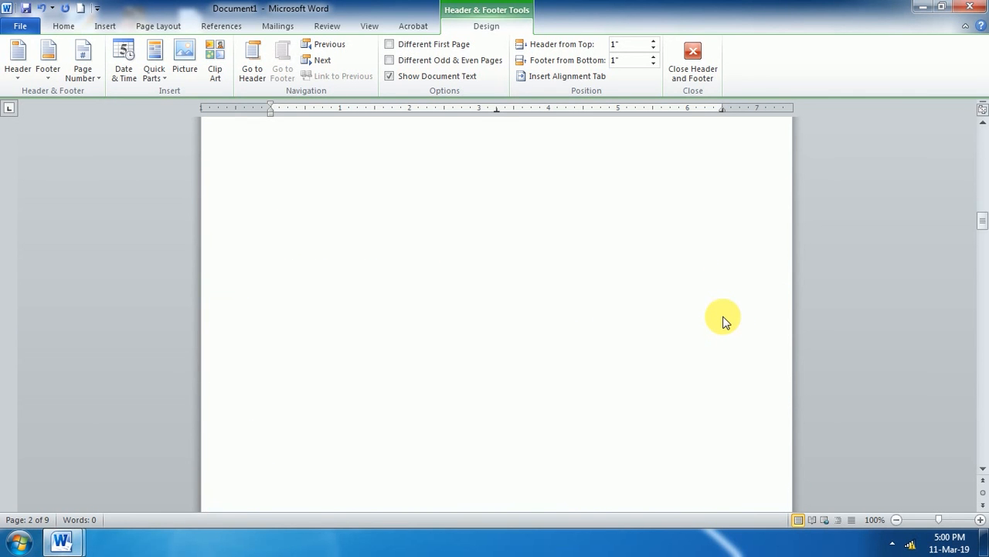
scroll(728, 323, "down", 10)
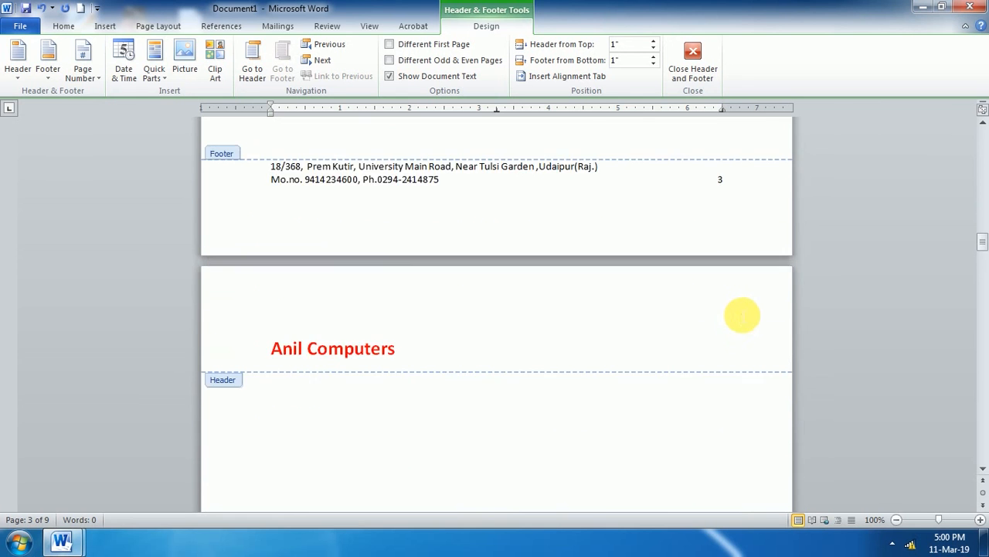
scroll(738, 317, "down", 6)
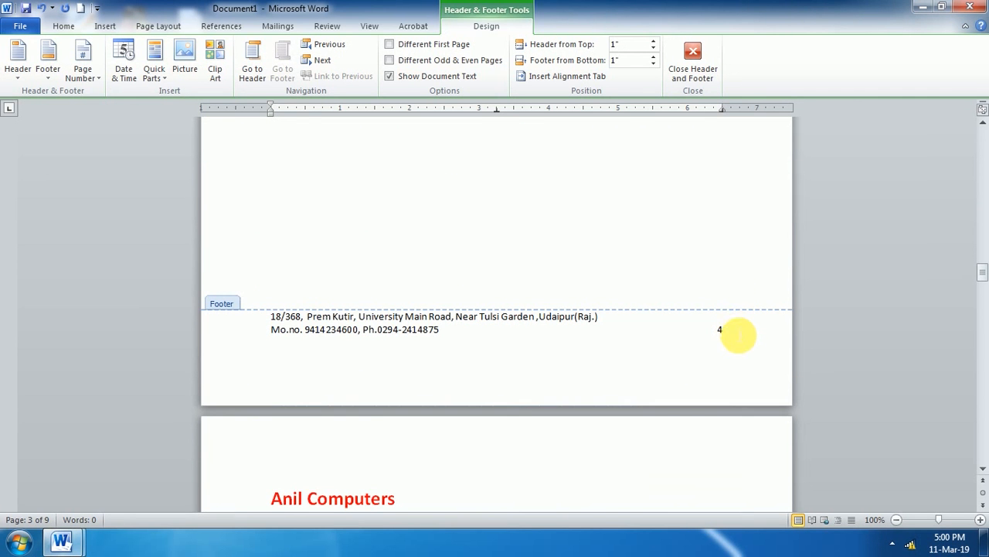